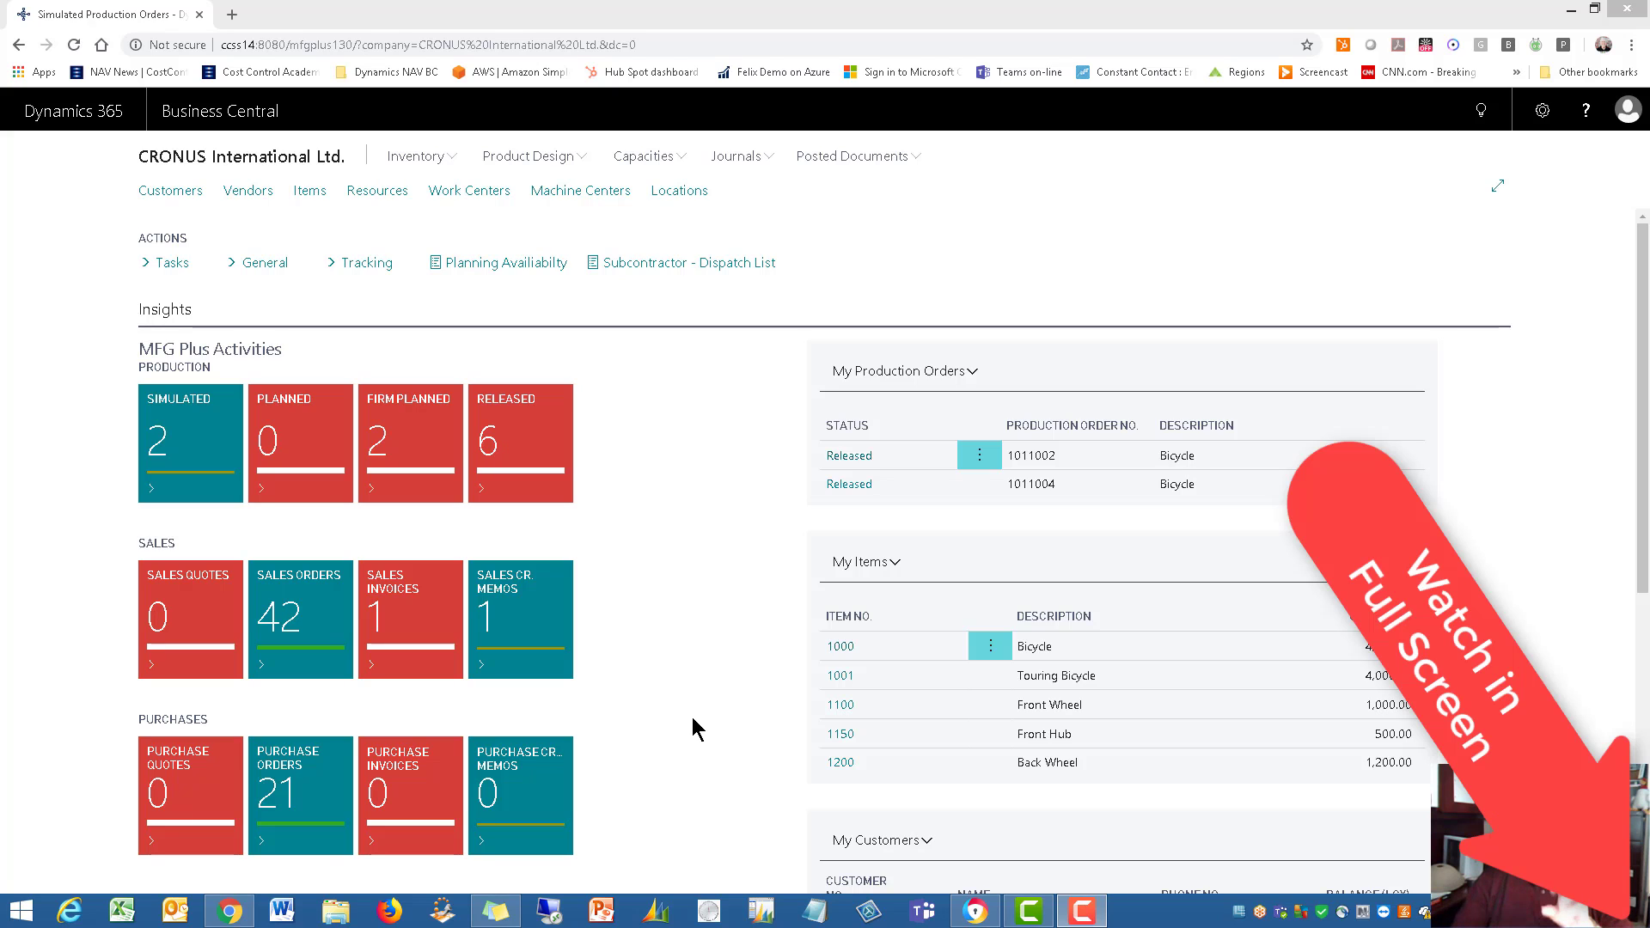
Check the work date in My Settings and close it without saving.
click(1542, 112)
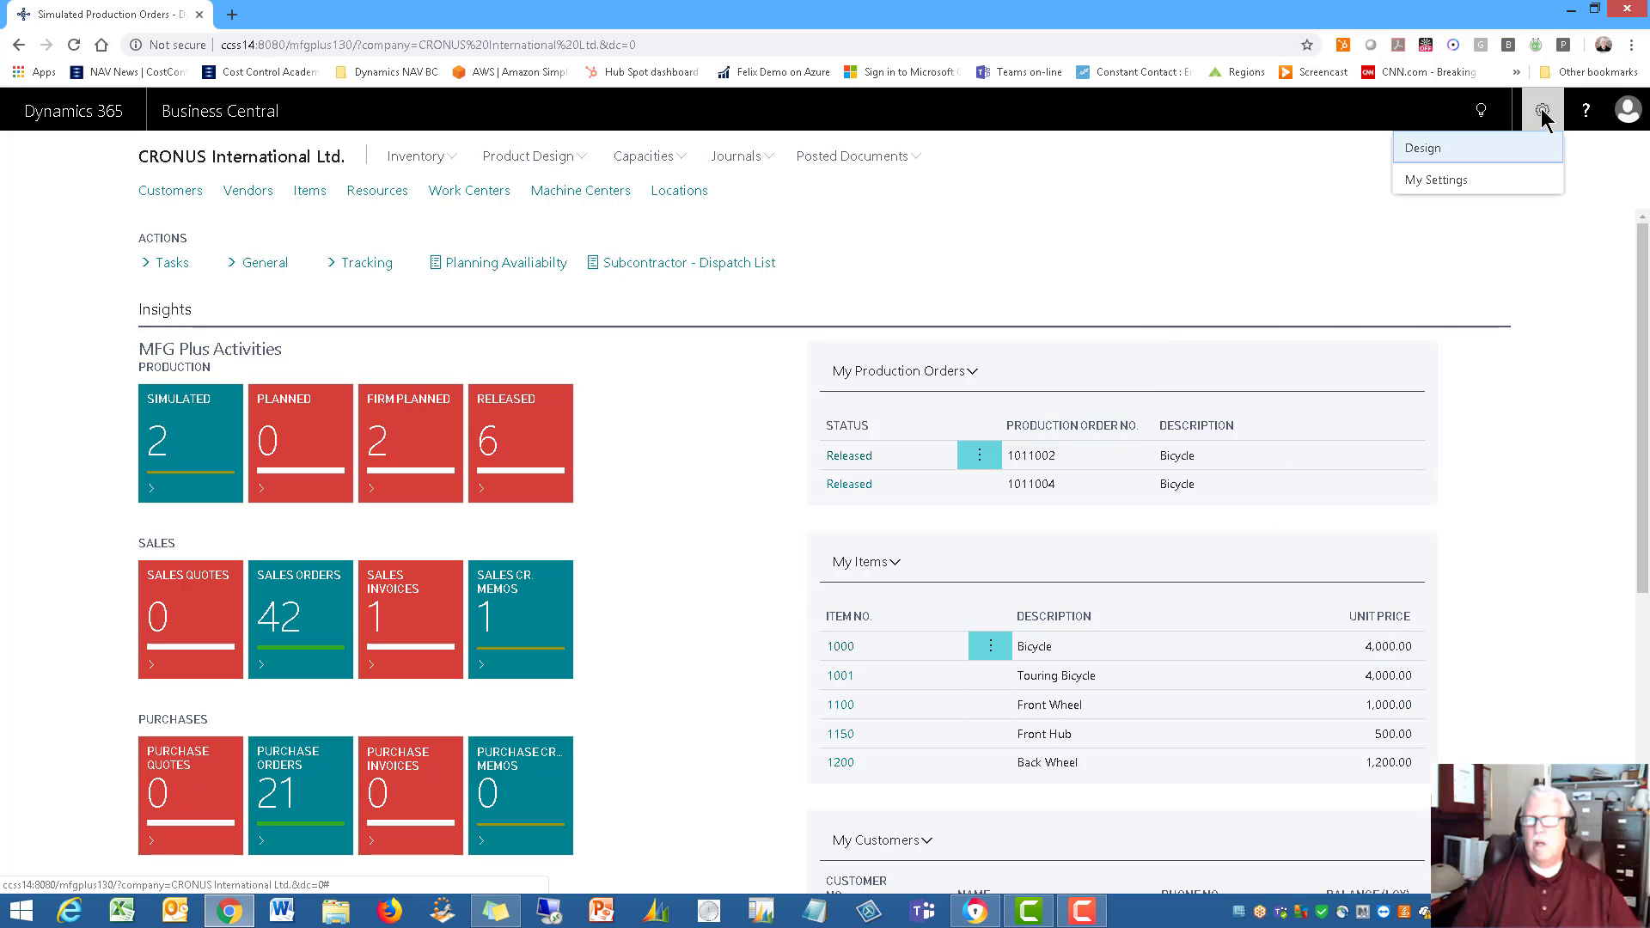
click(1451, 180)
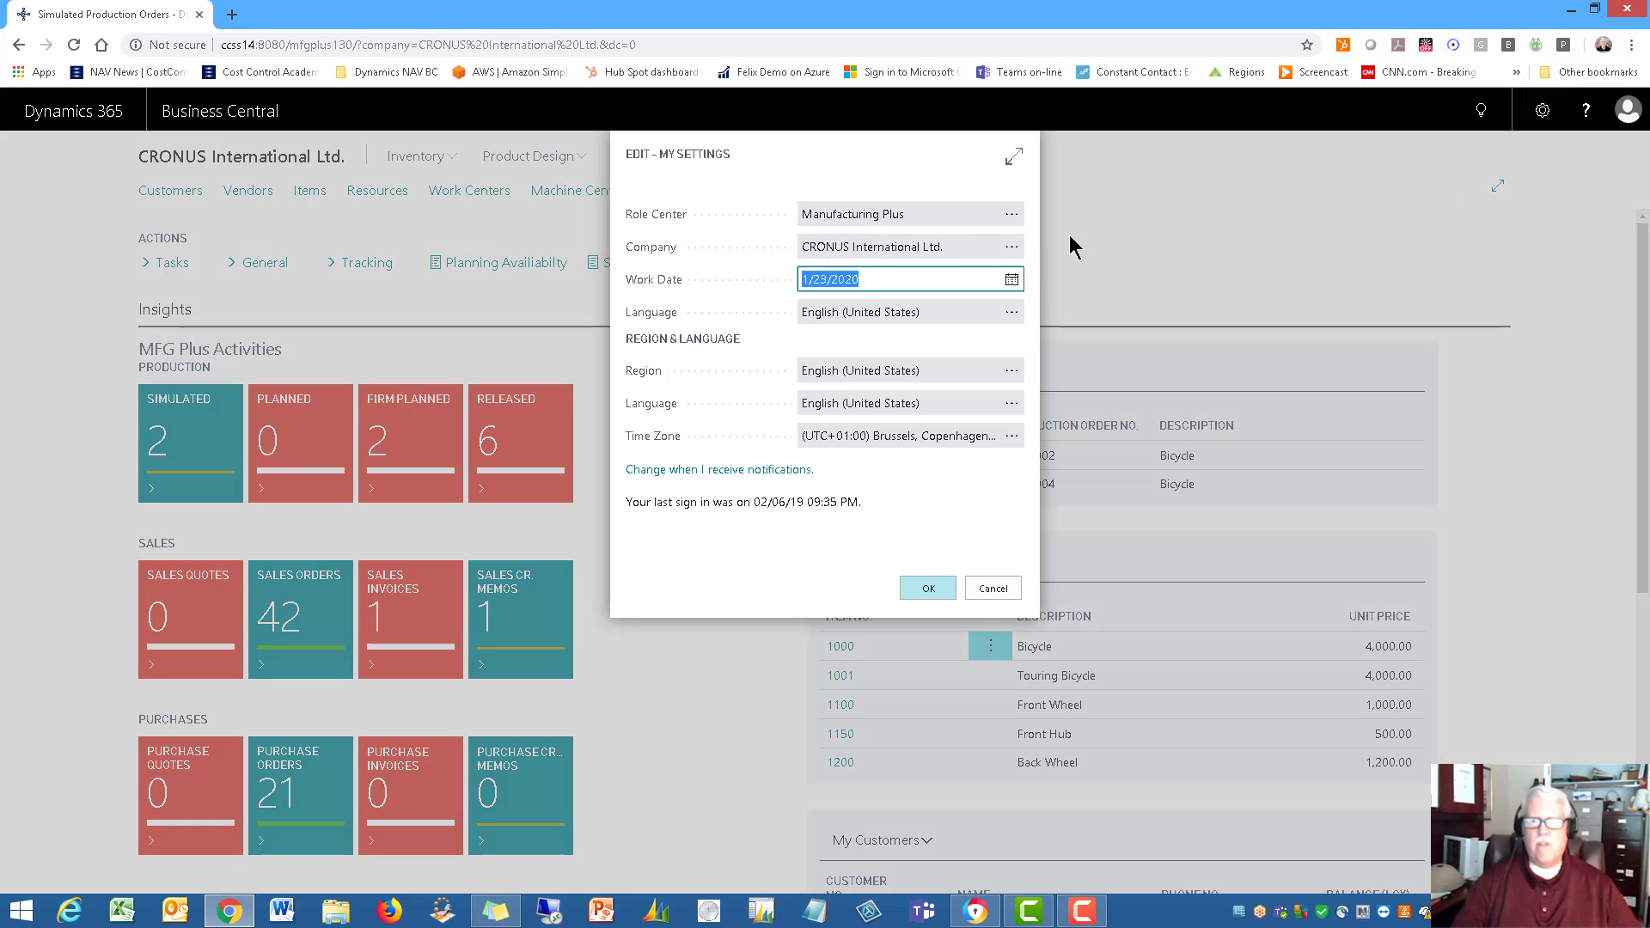
click(1108, 236)
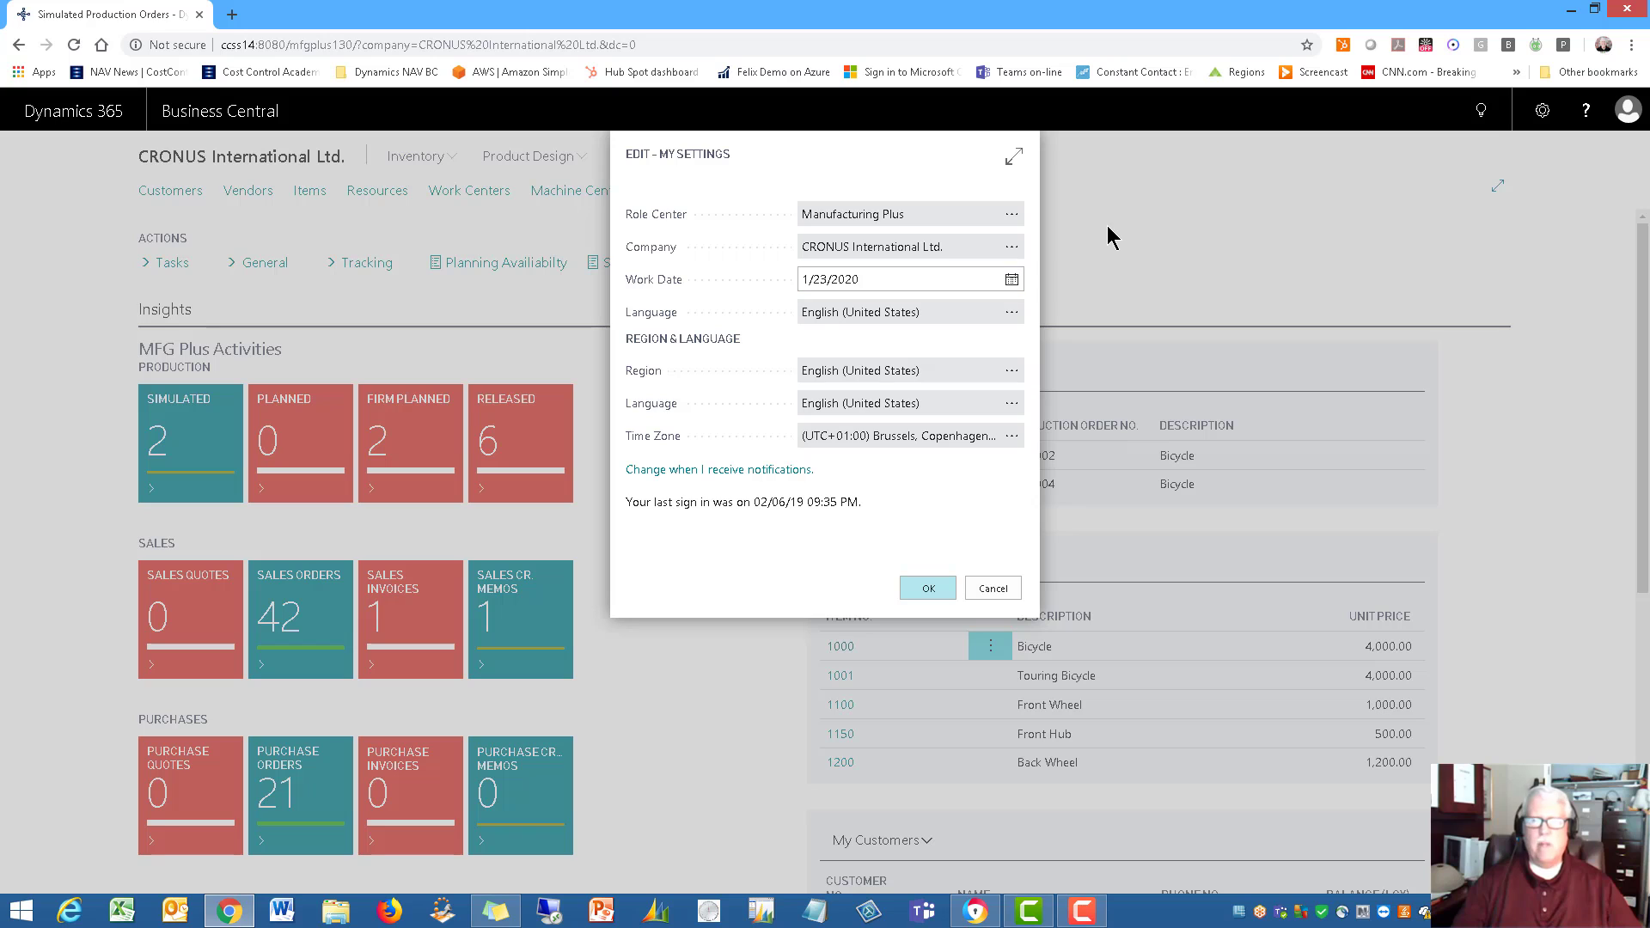
click(992, 589)
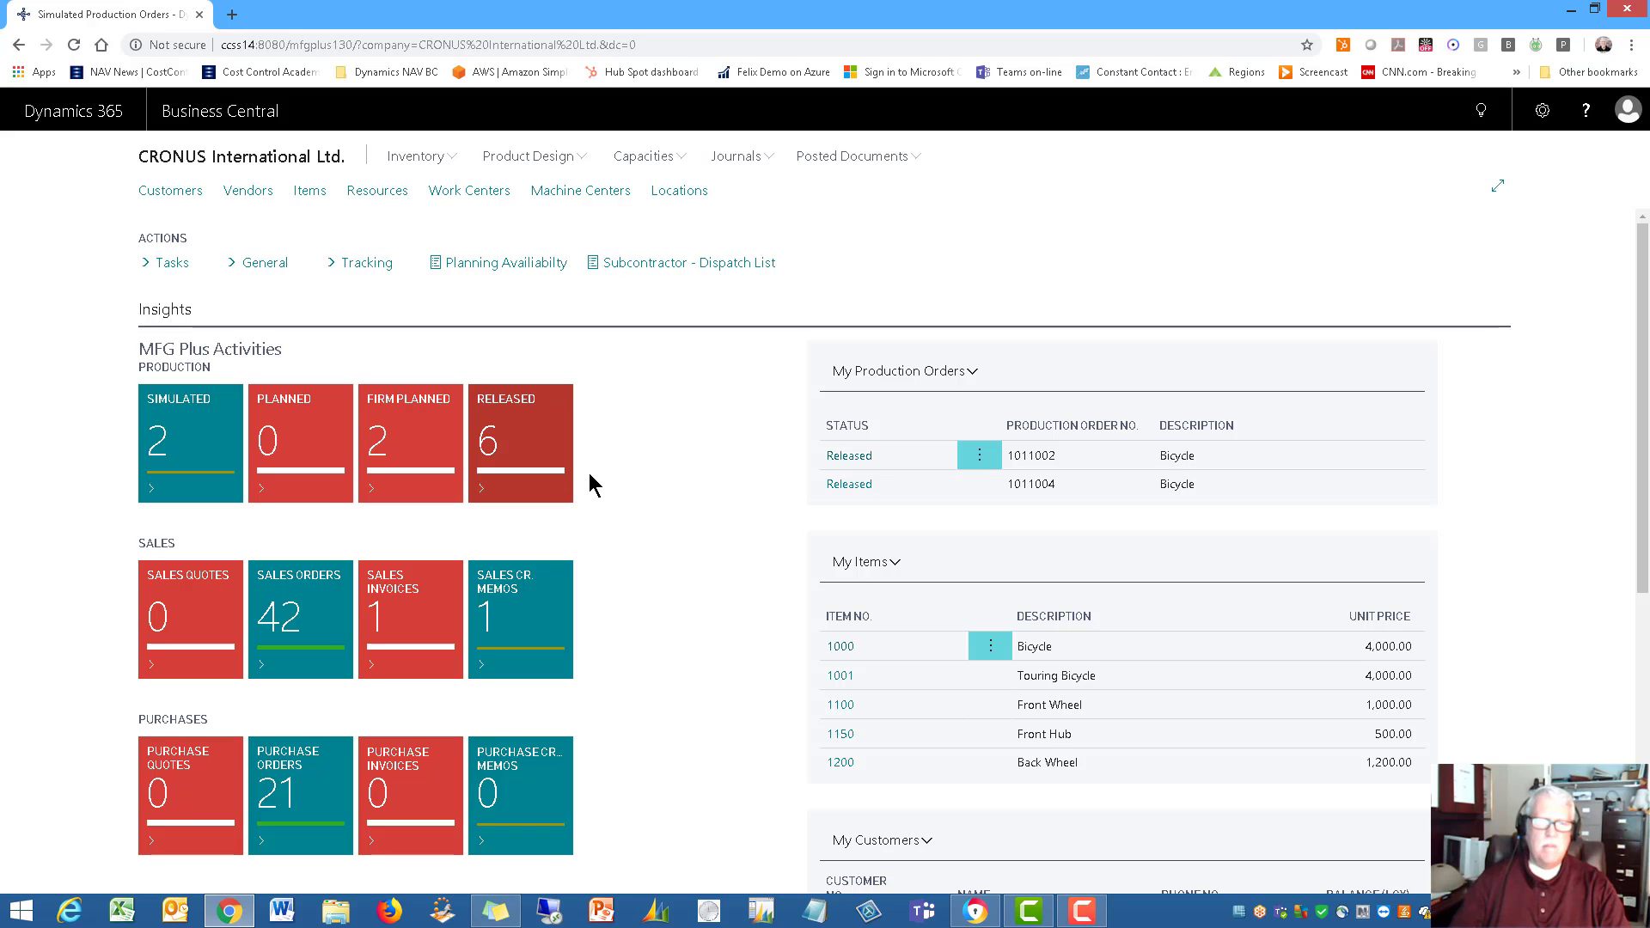
Open released Bicycle production order 1011004 and show the actions for its order line.
click(529, 448)
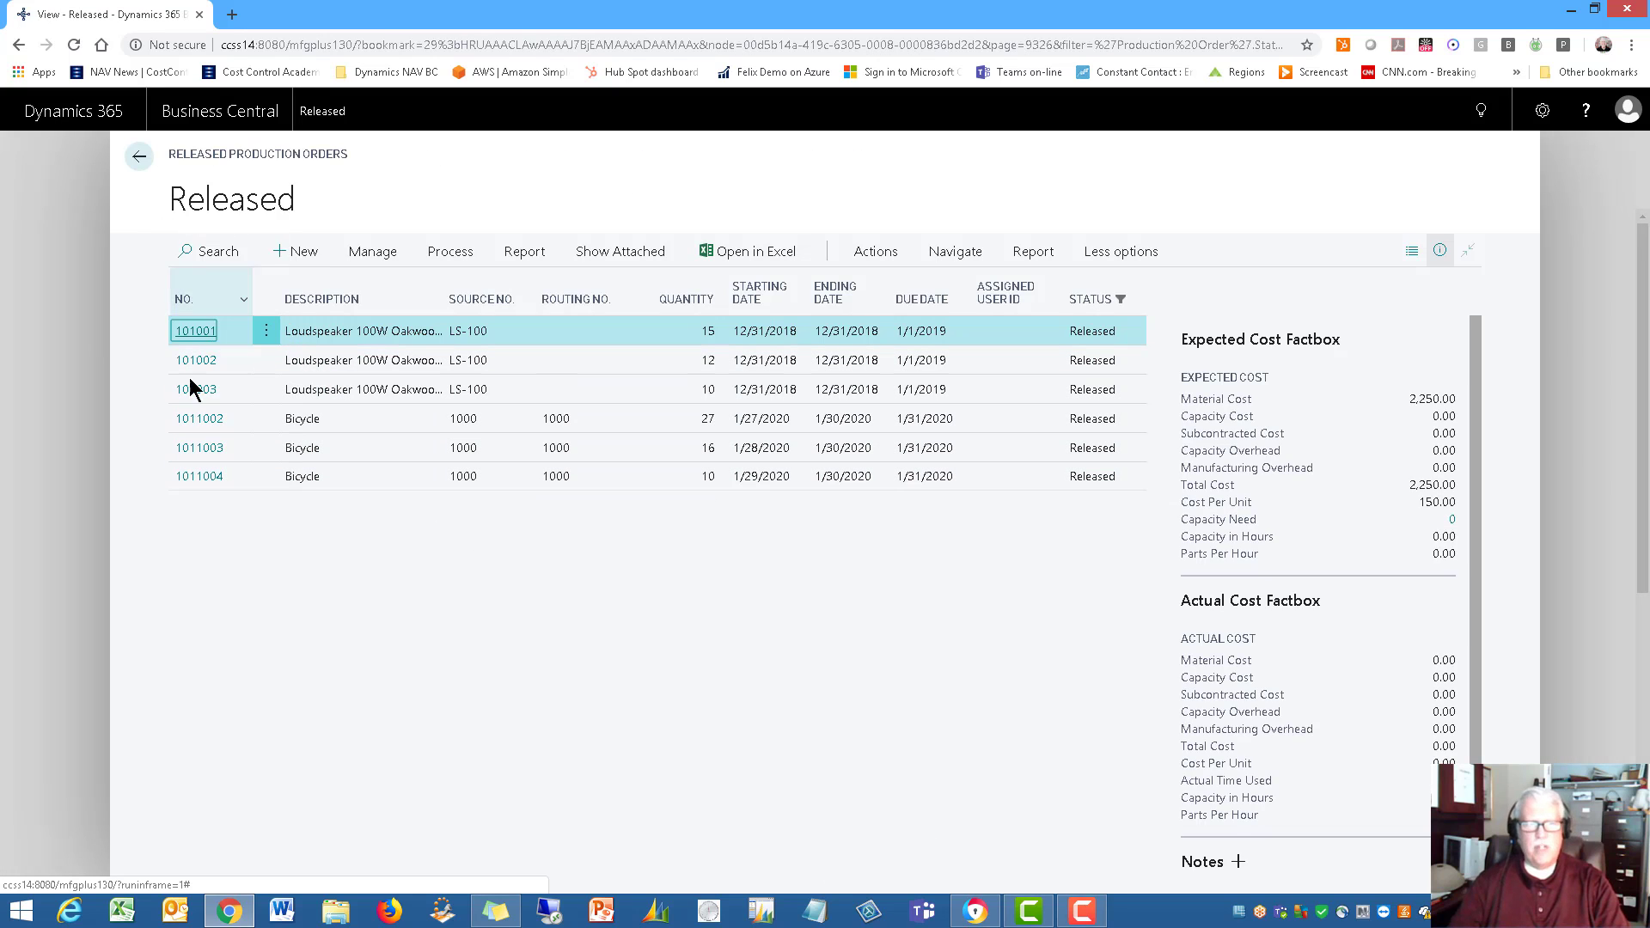
click(204, 481)
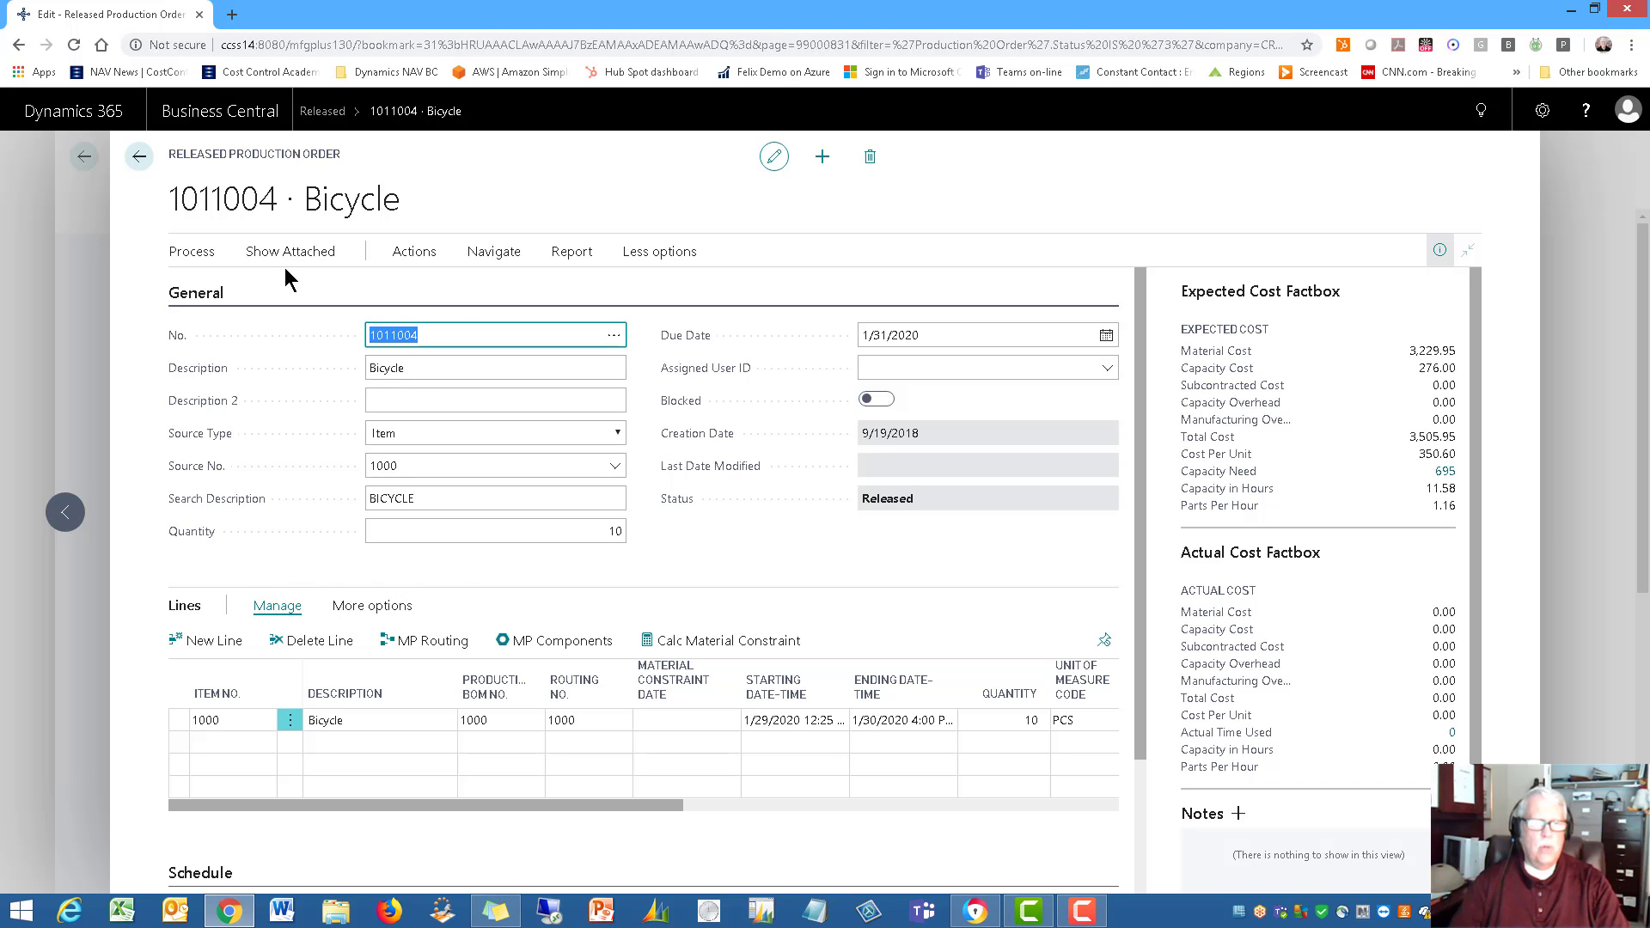
click(189, 261)
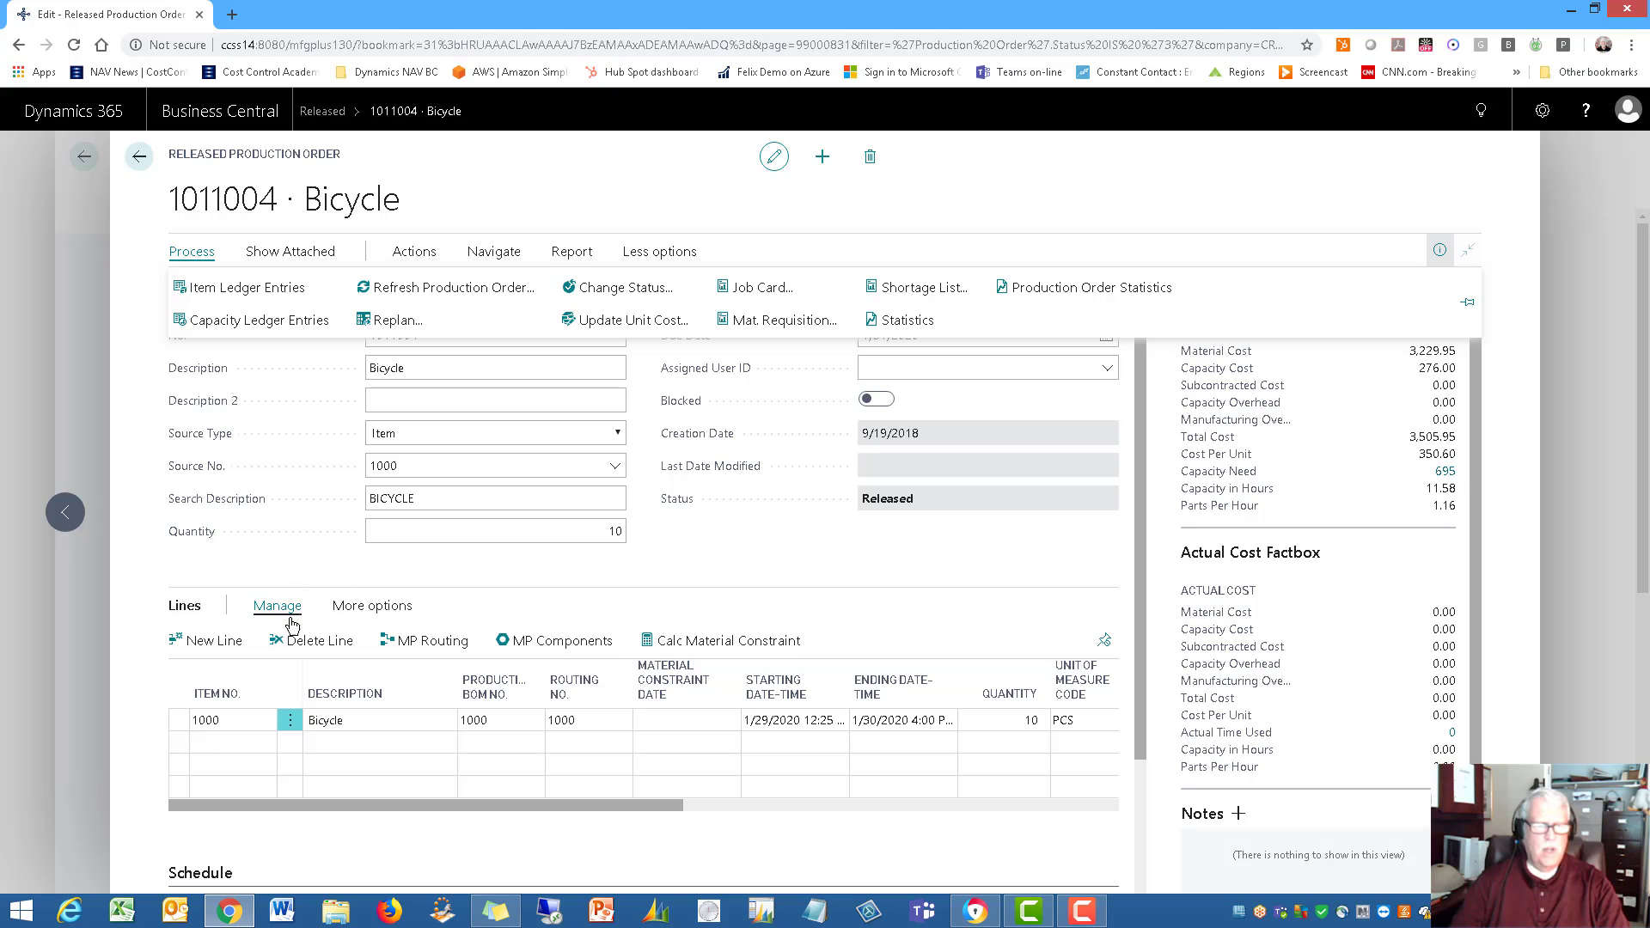
click(350, 608)
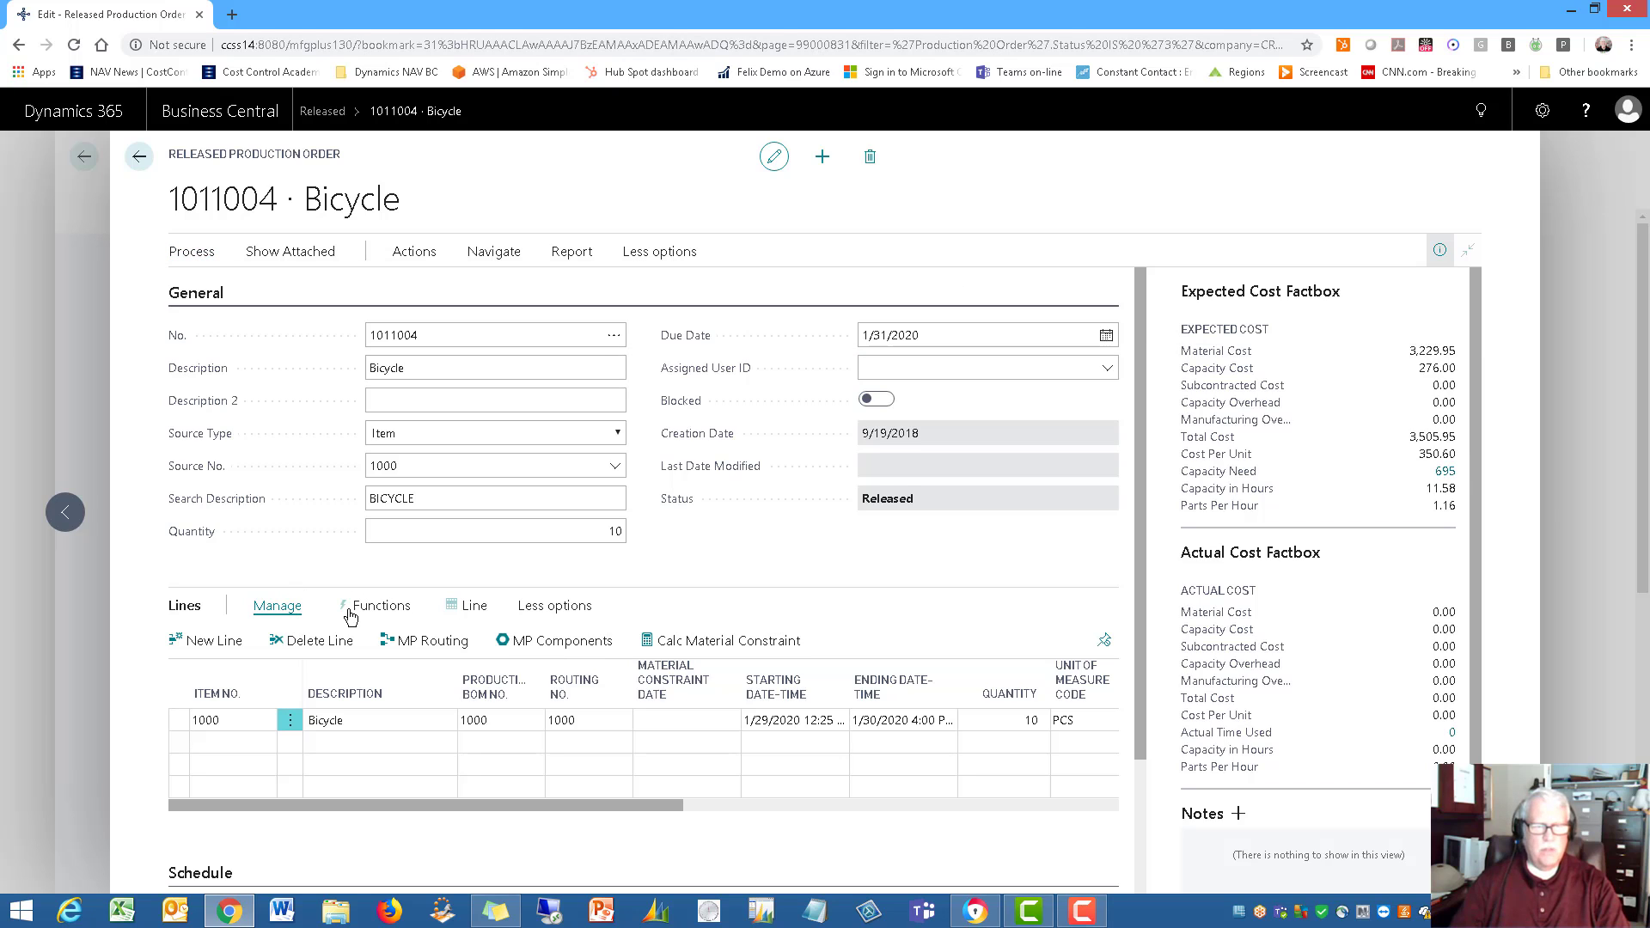
click(470, 607)
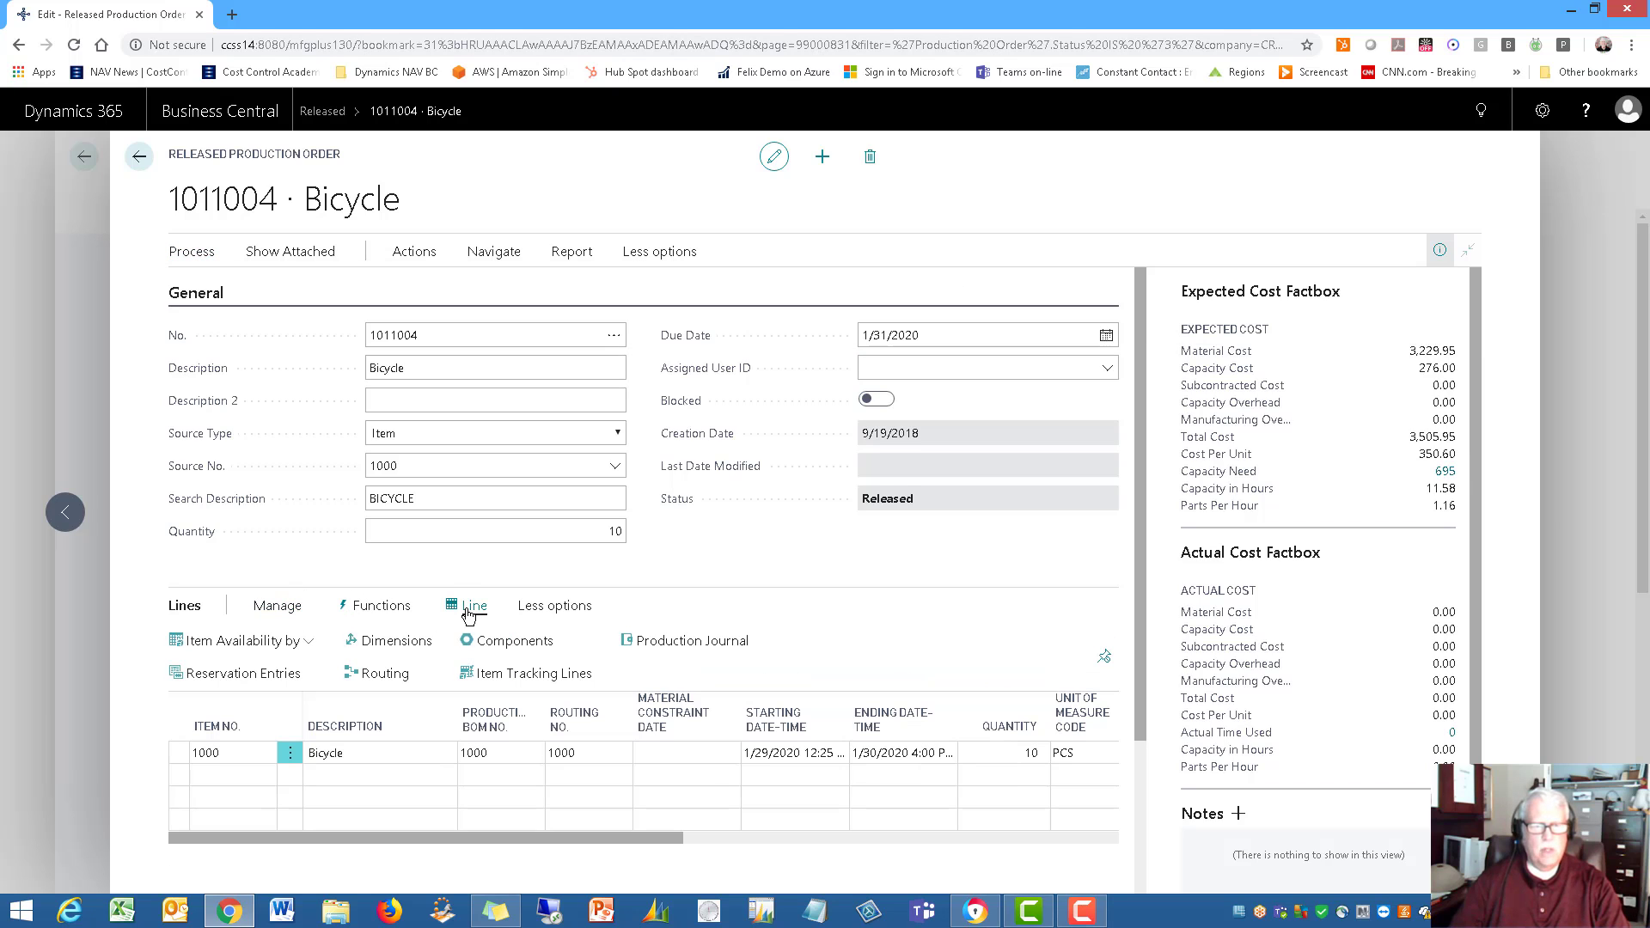
Open the line's production journal and review the consumption and output quantities of 10.
click(687, 642)
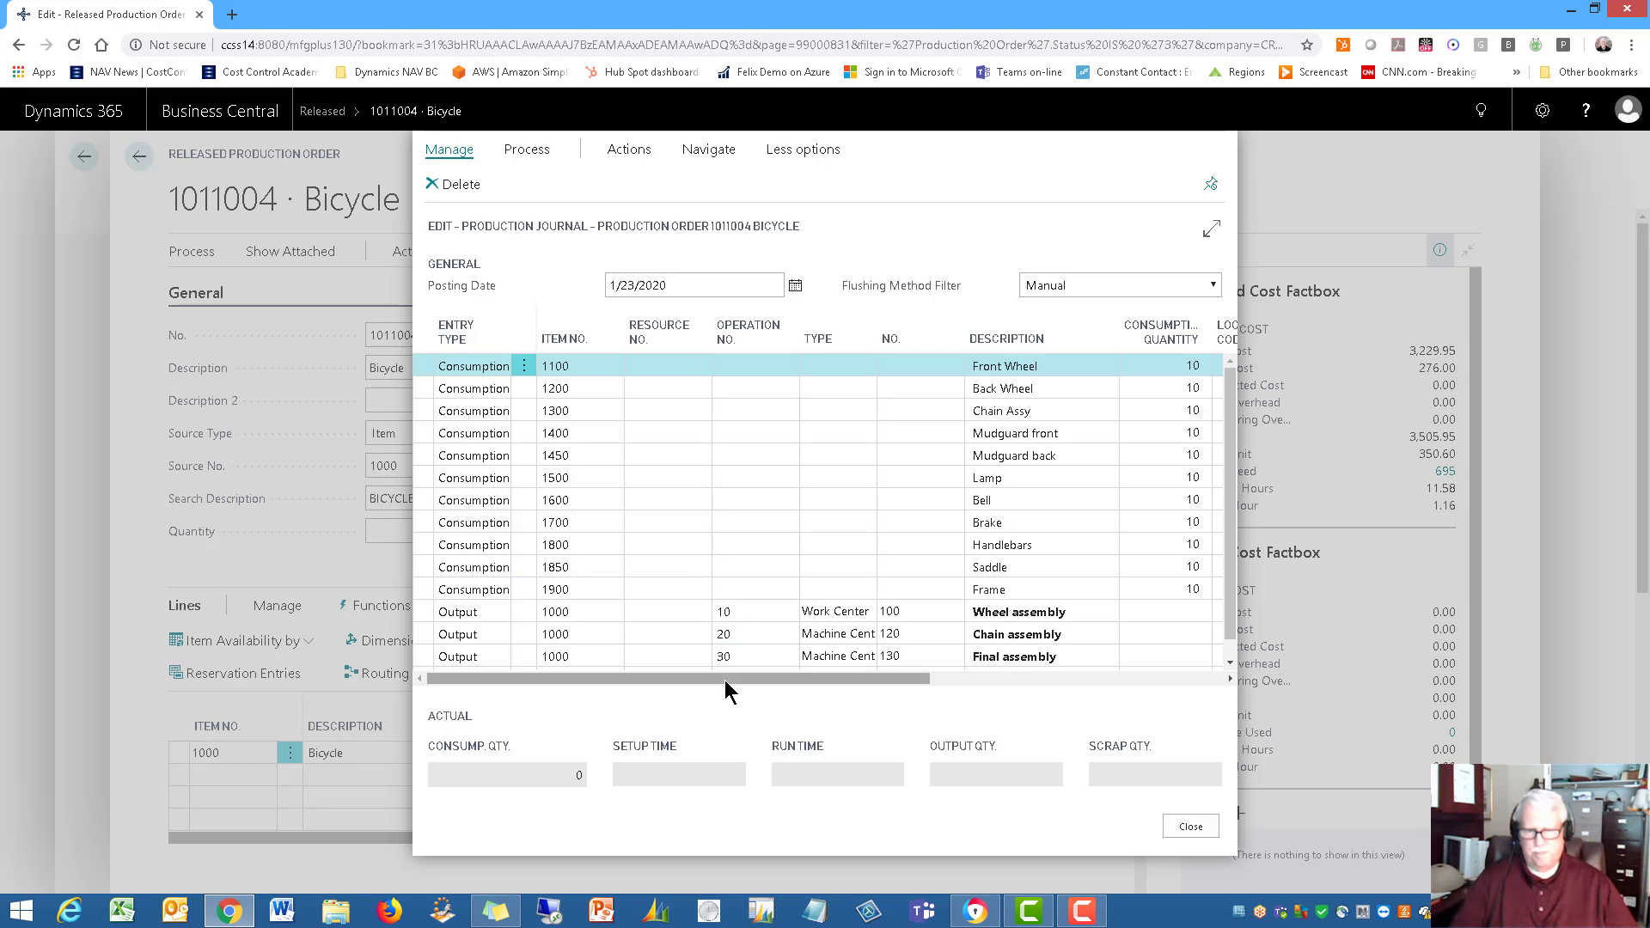
drag(730, 677, 907, 665)
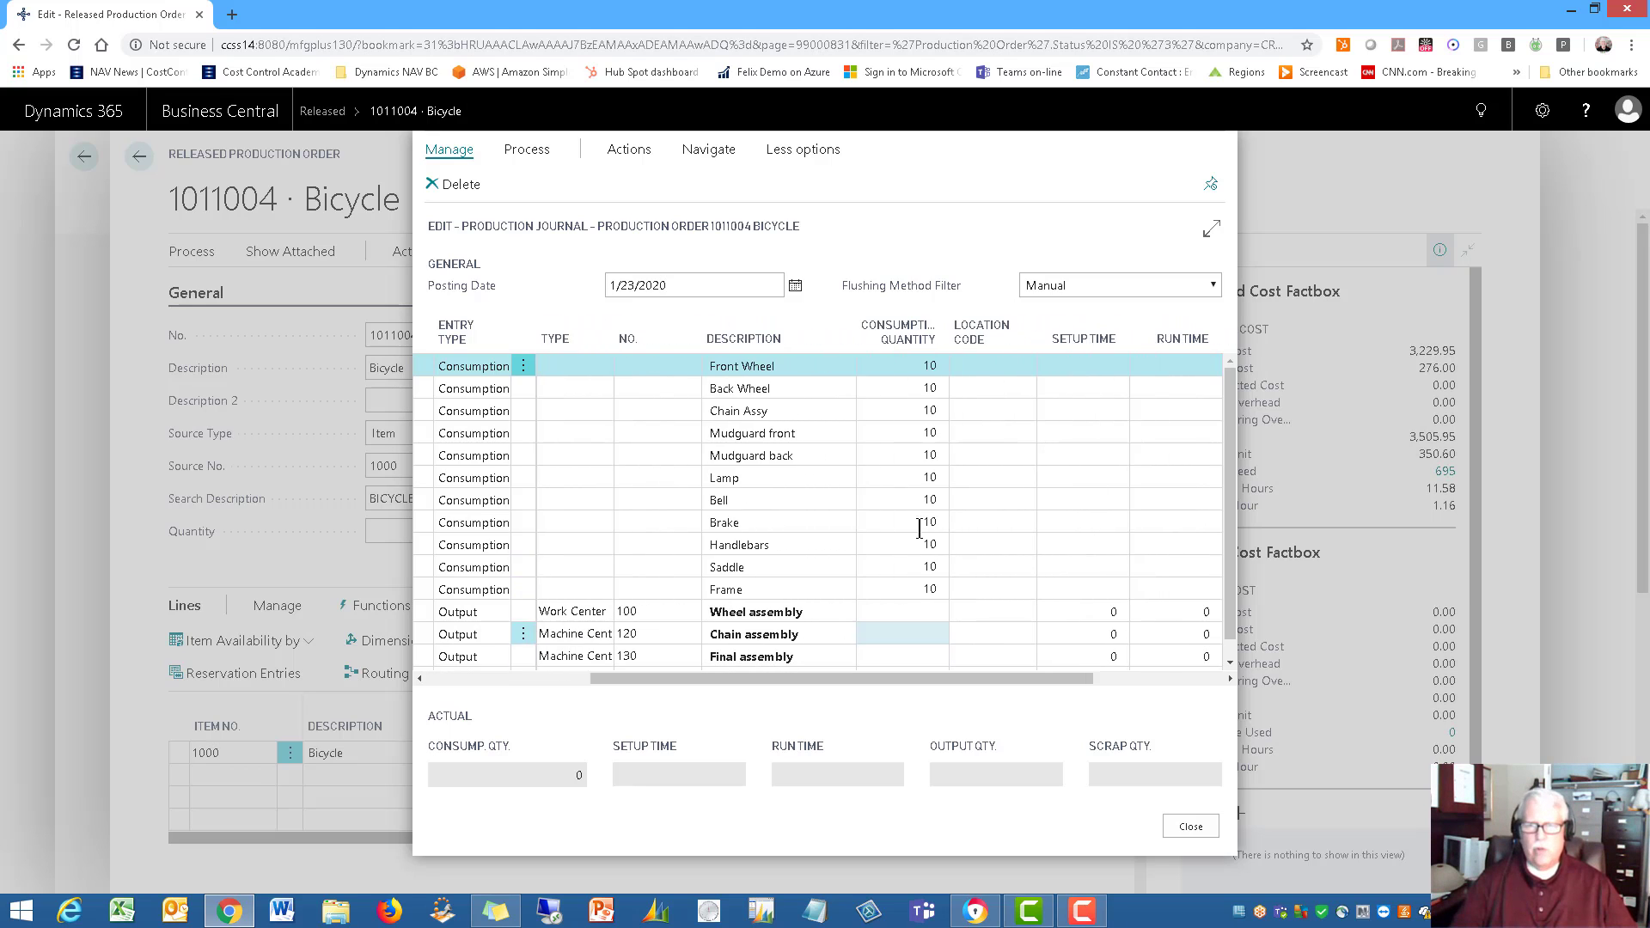
click(907, 480)
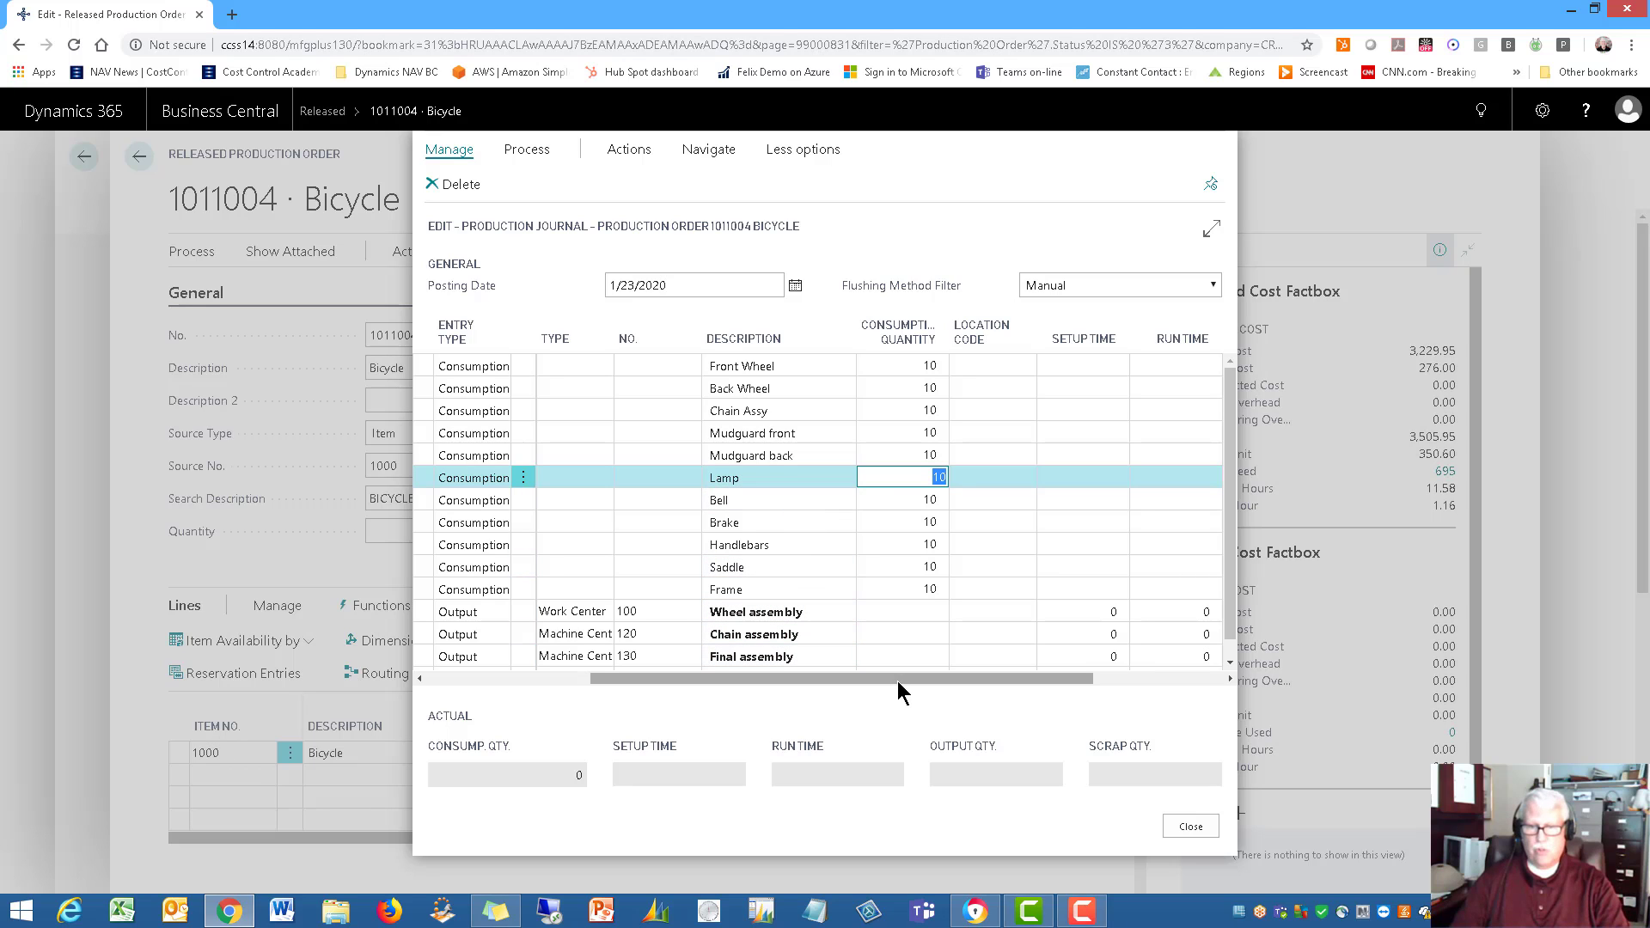
drag(917, 677, 962, 677)
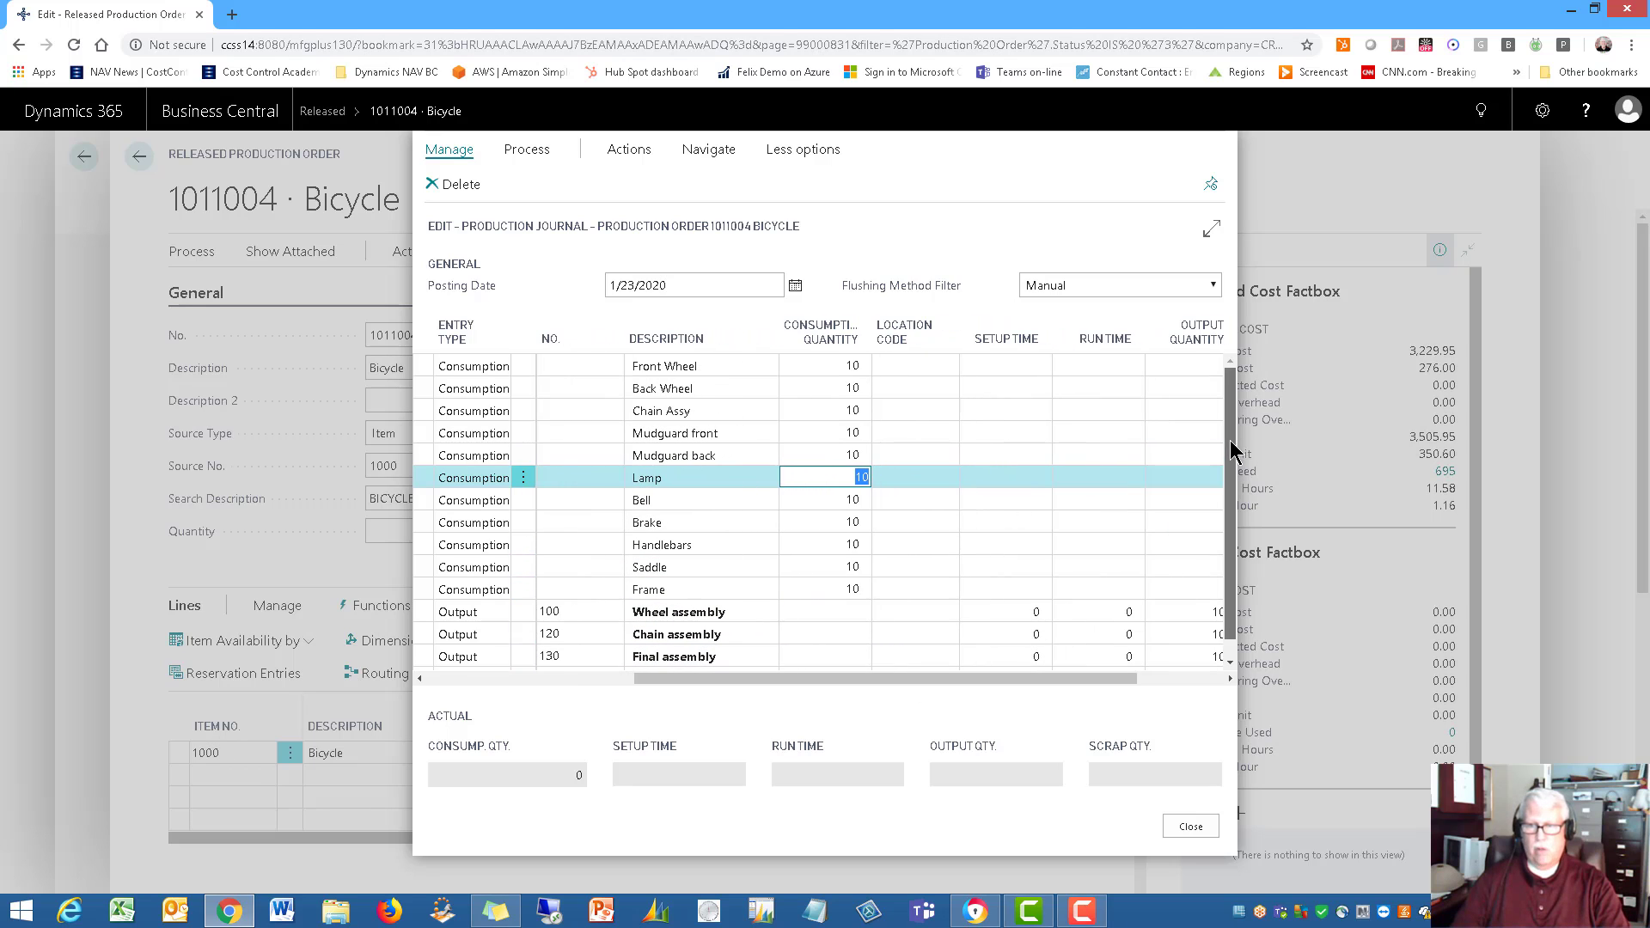
scroll(1221, 503, down, 1)
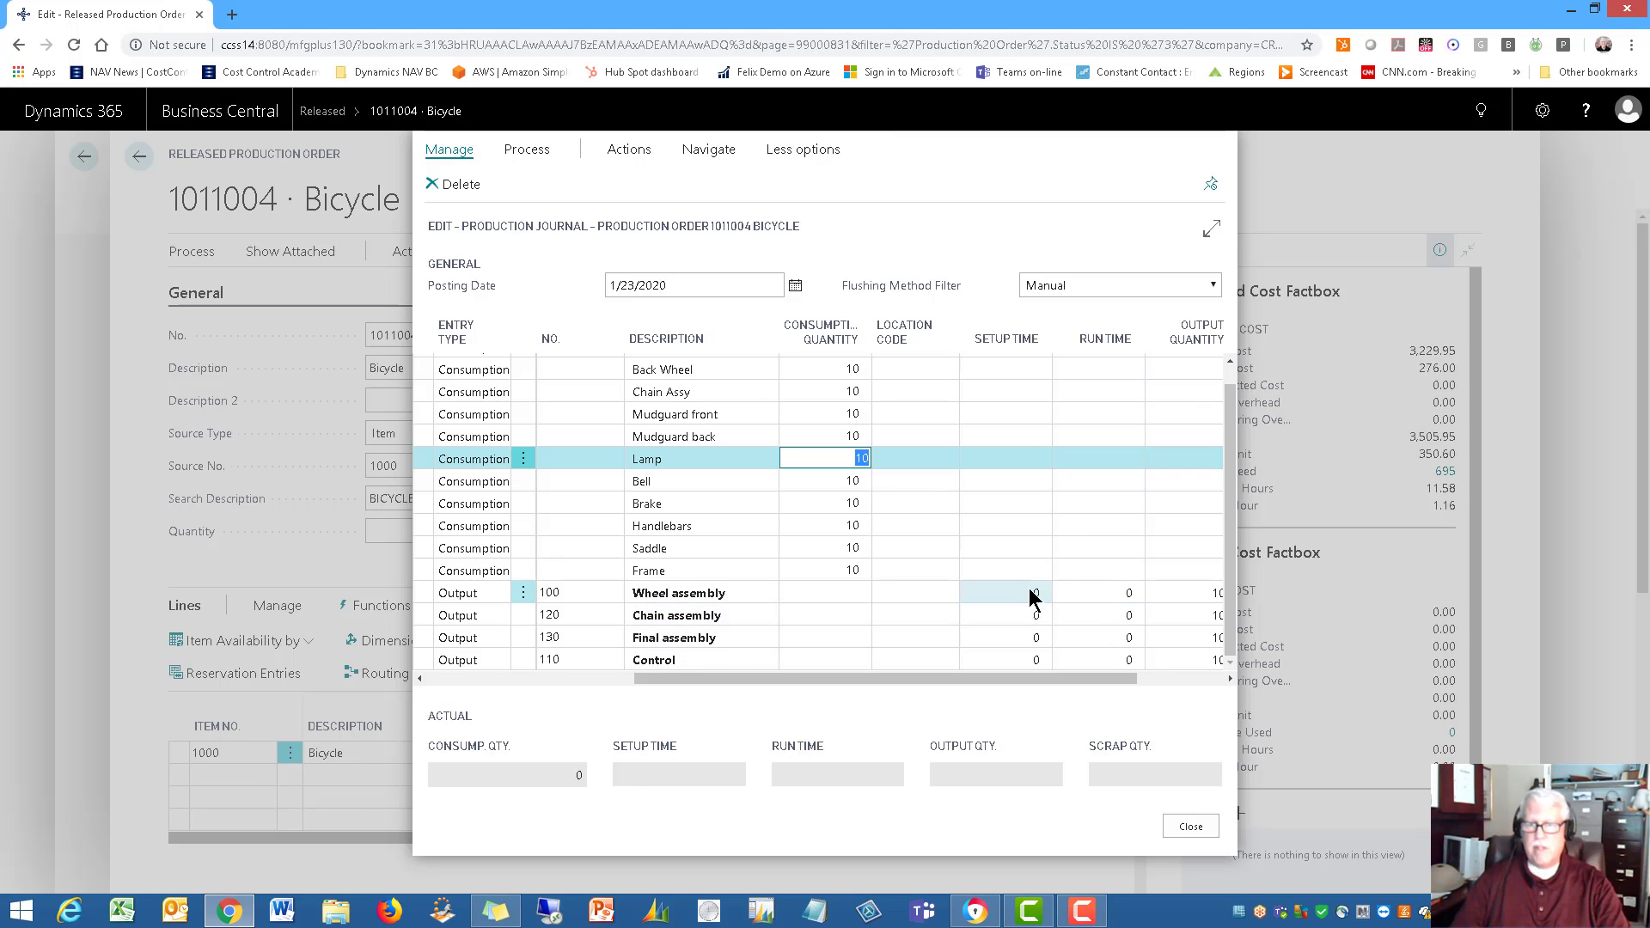
click(1090, 592)
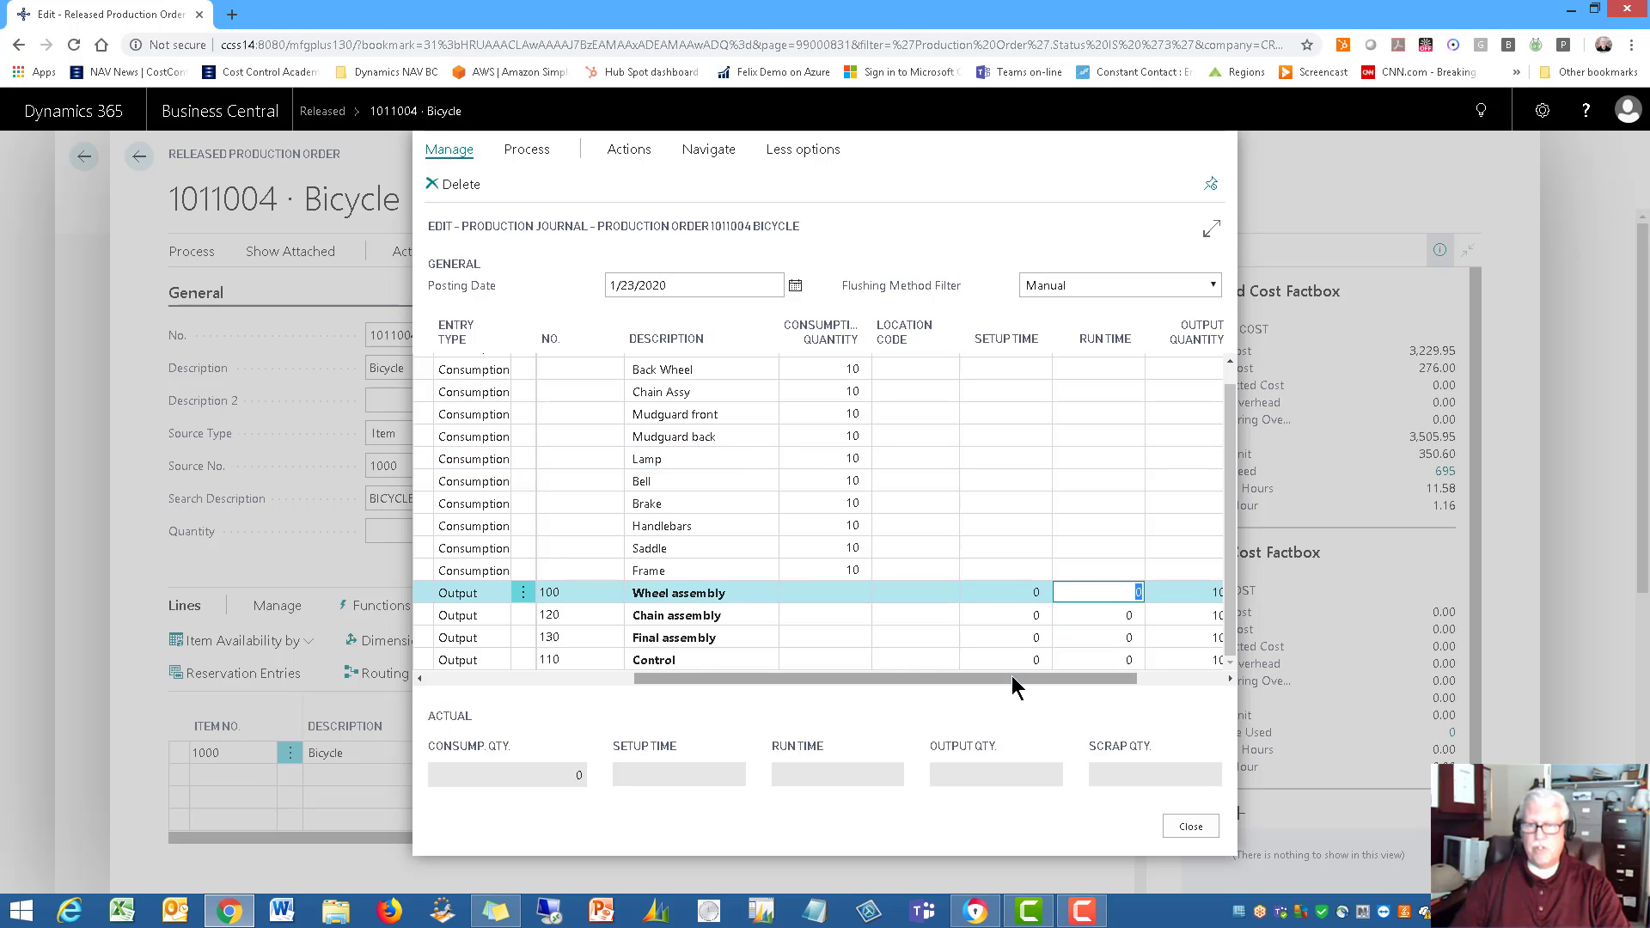
drag(1012, 677, 1129, 681)
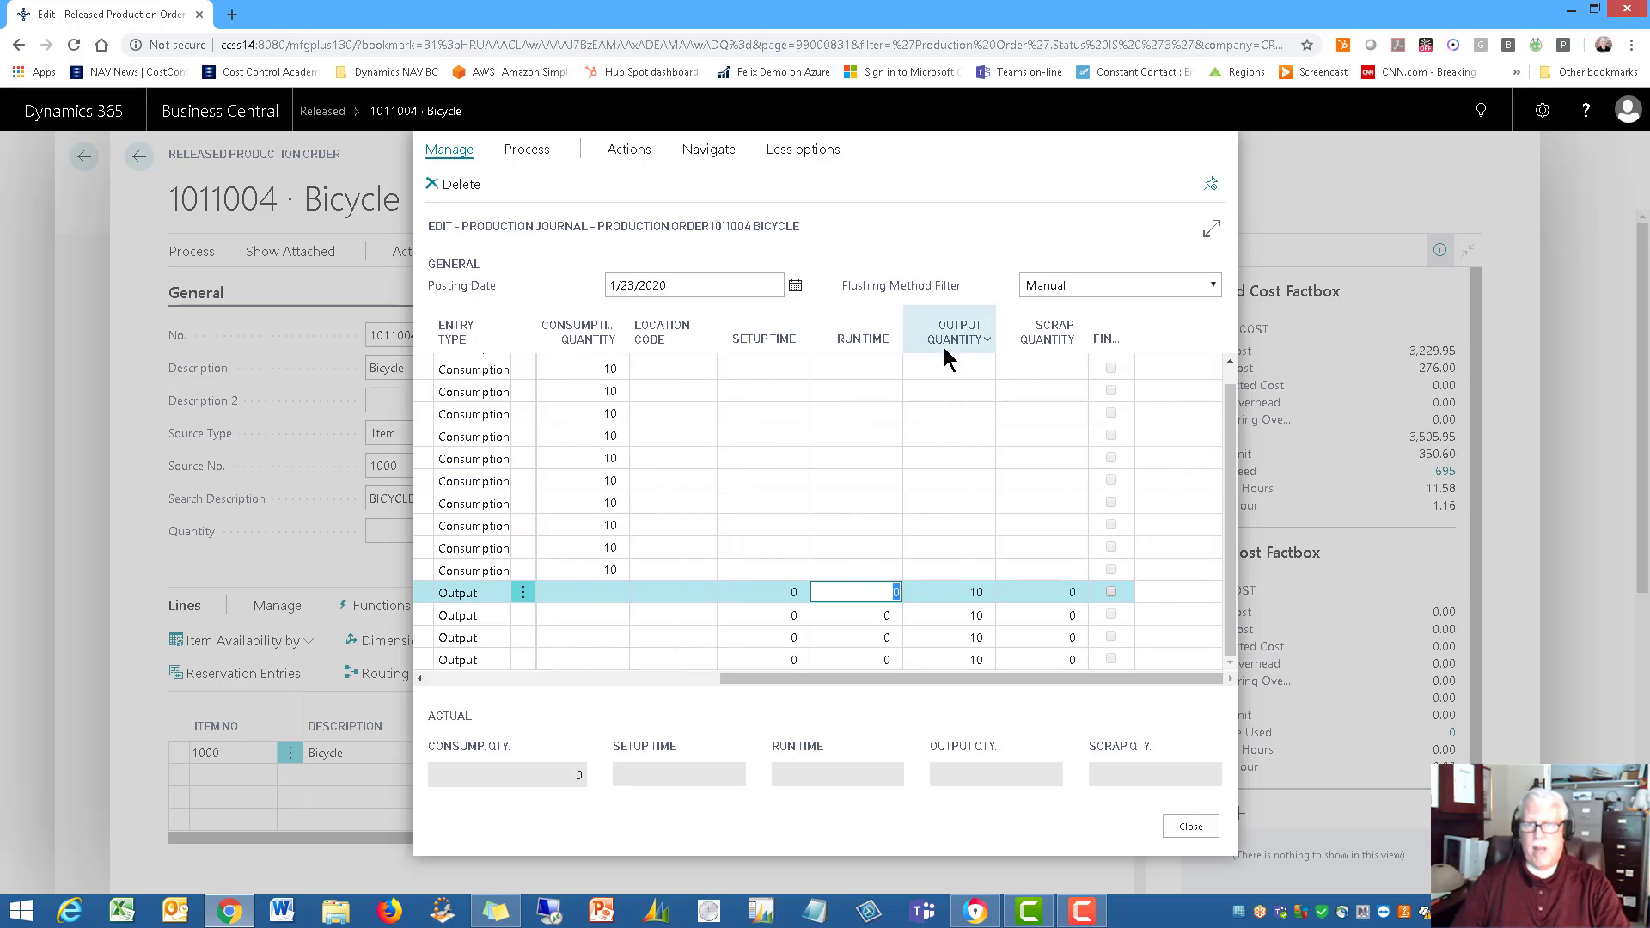
click(938, 593)
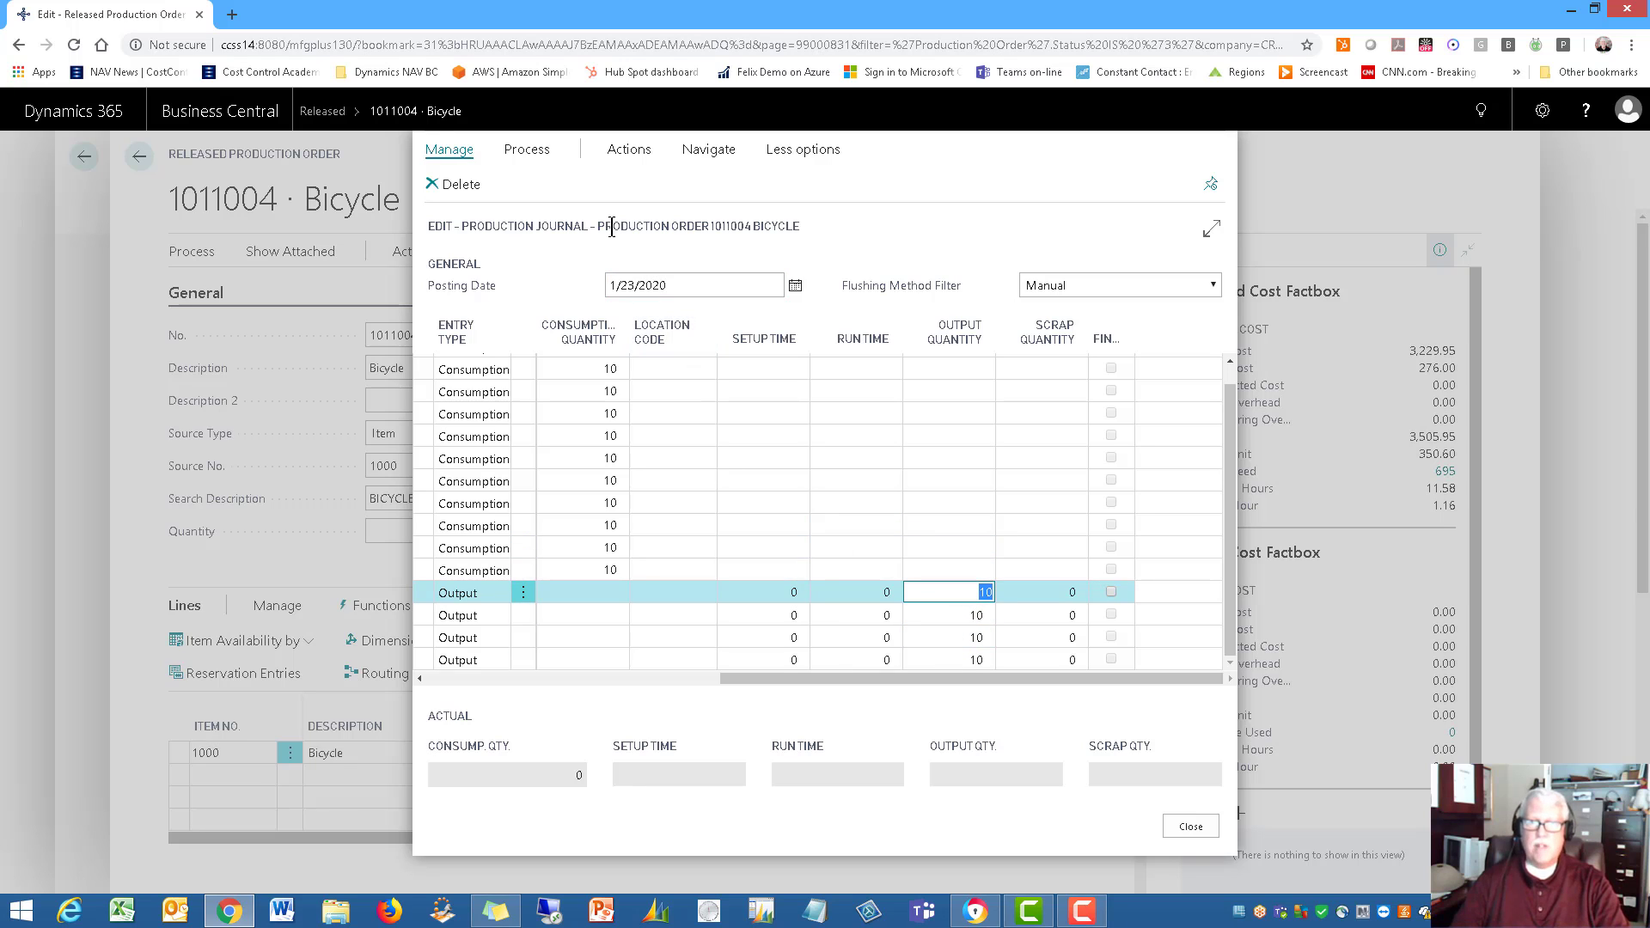
Check the journal's posting actions, then close the production journal.
click(528, 151)
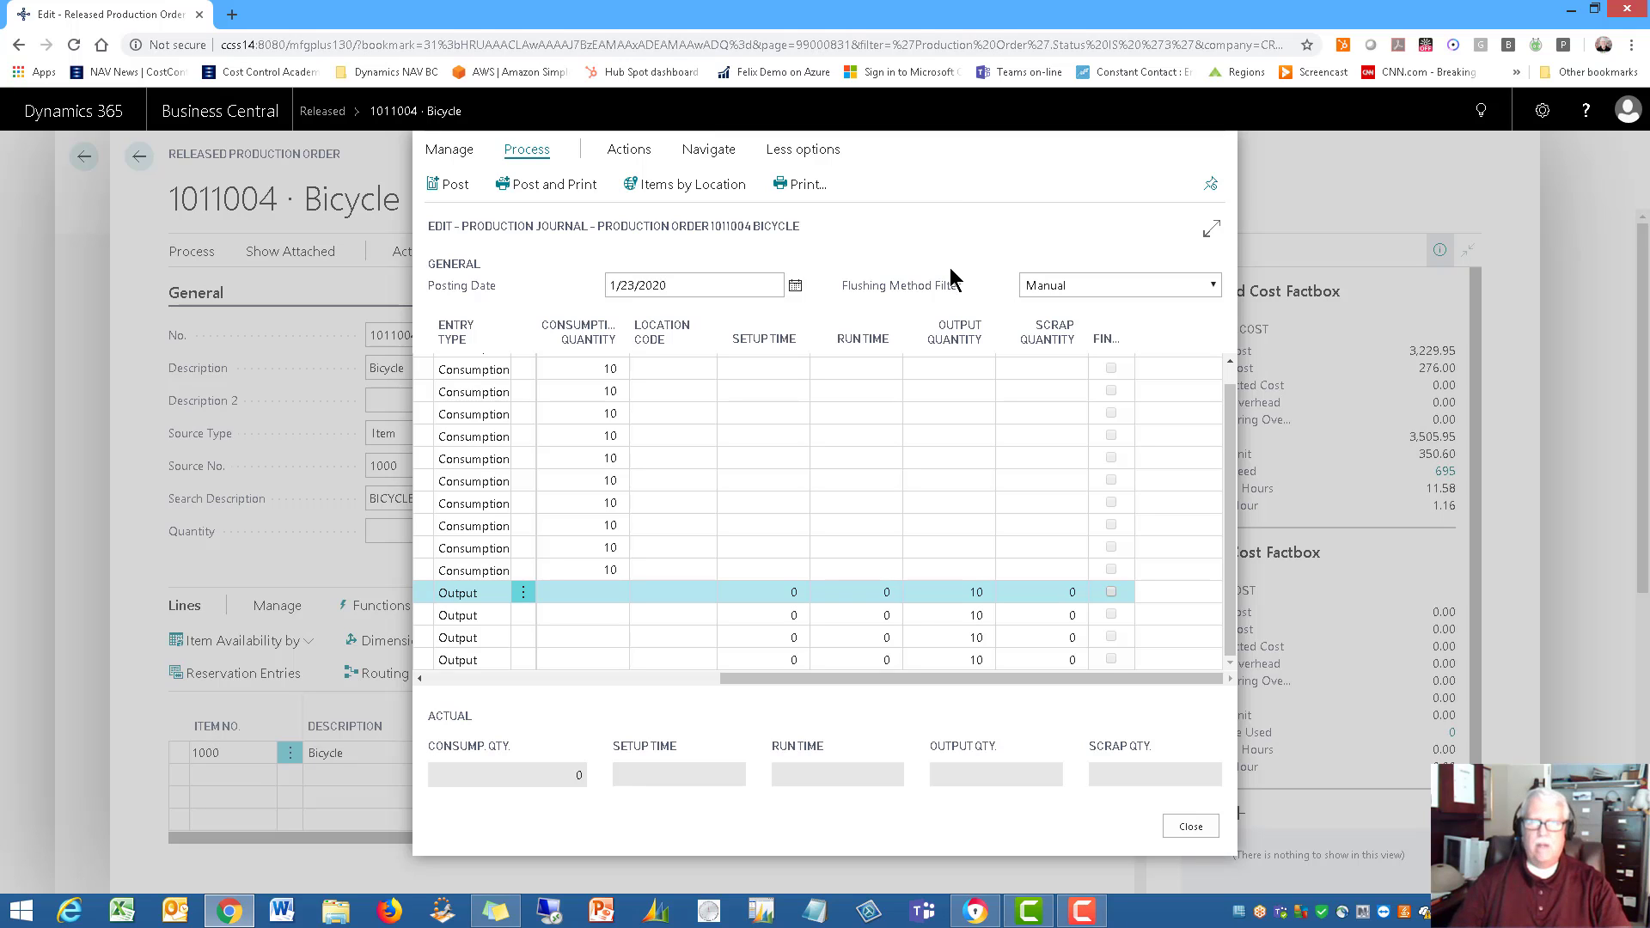
mouse_move(937, 293)
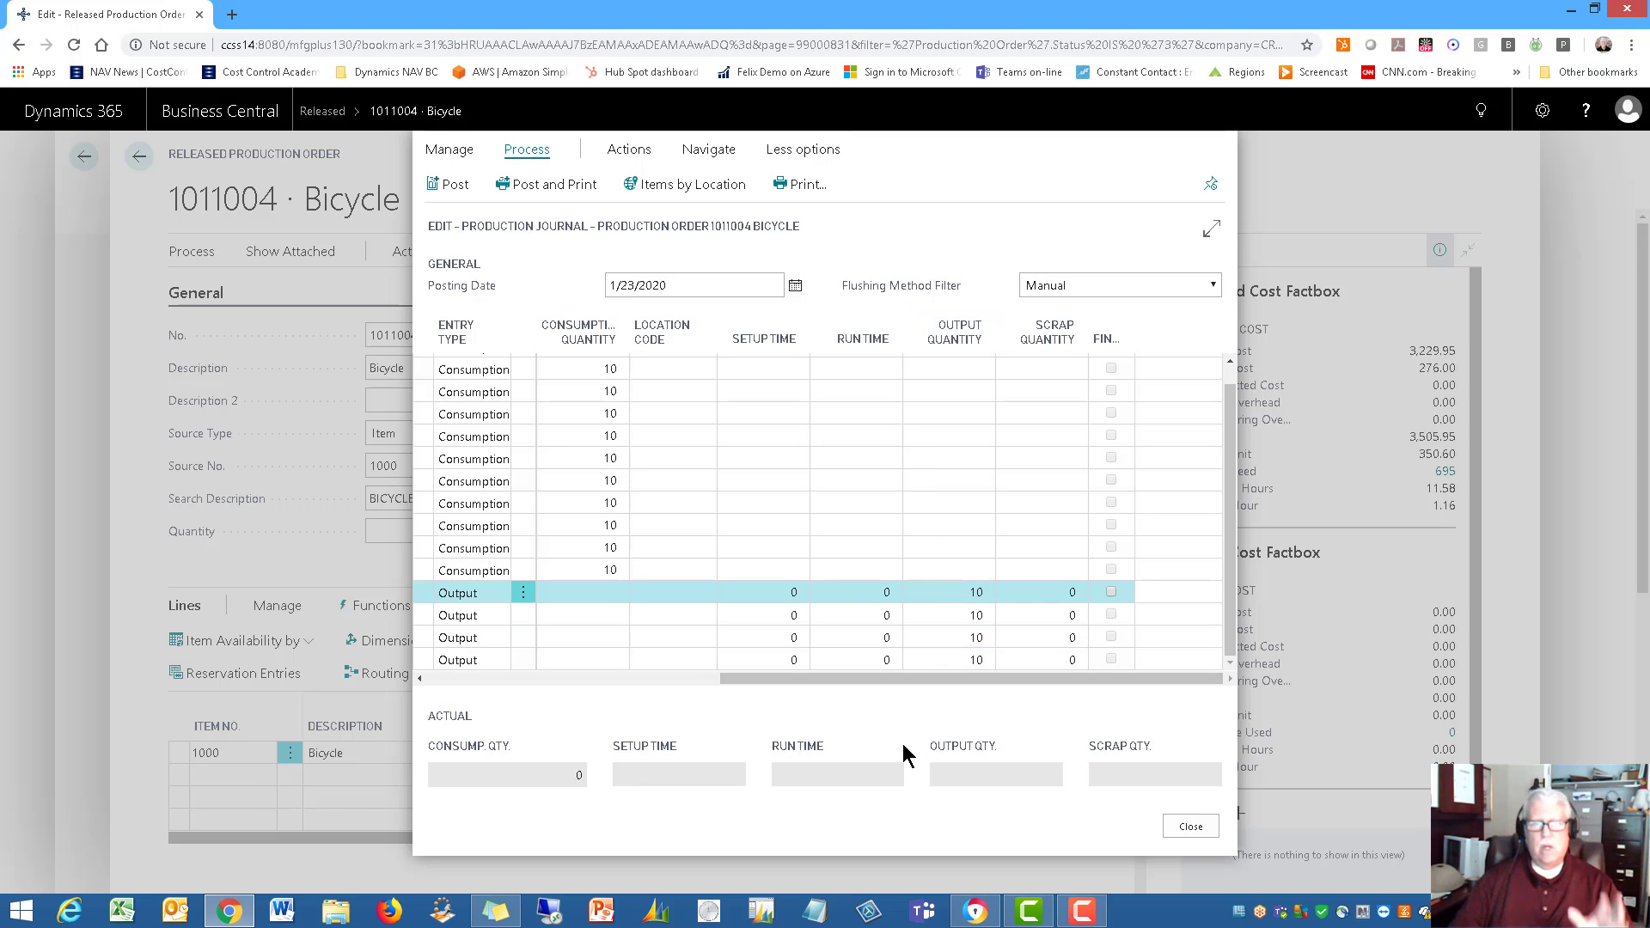
click(1168, 821)
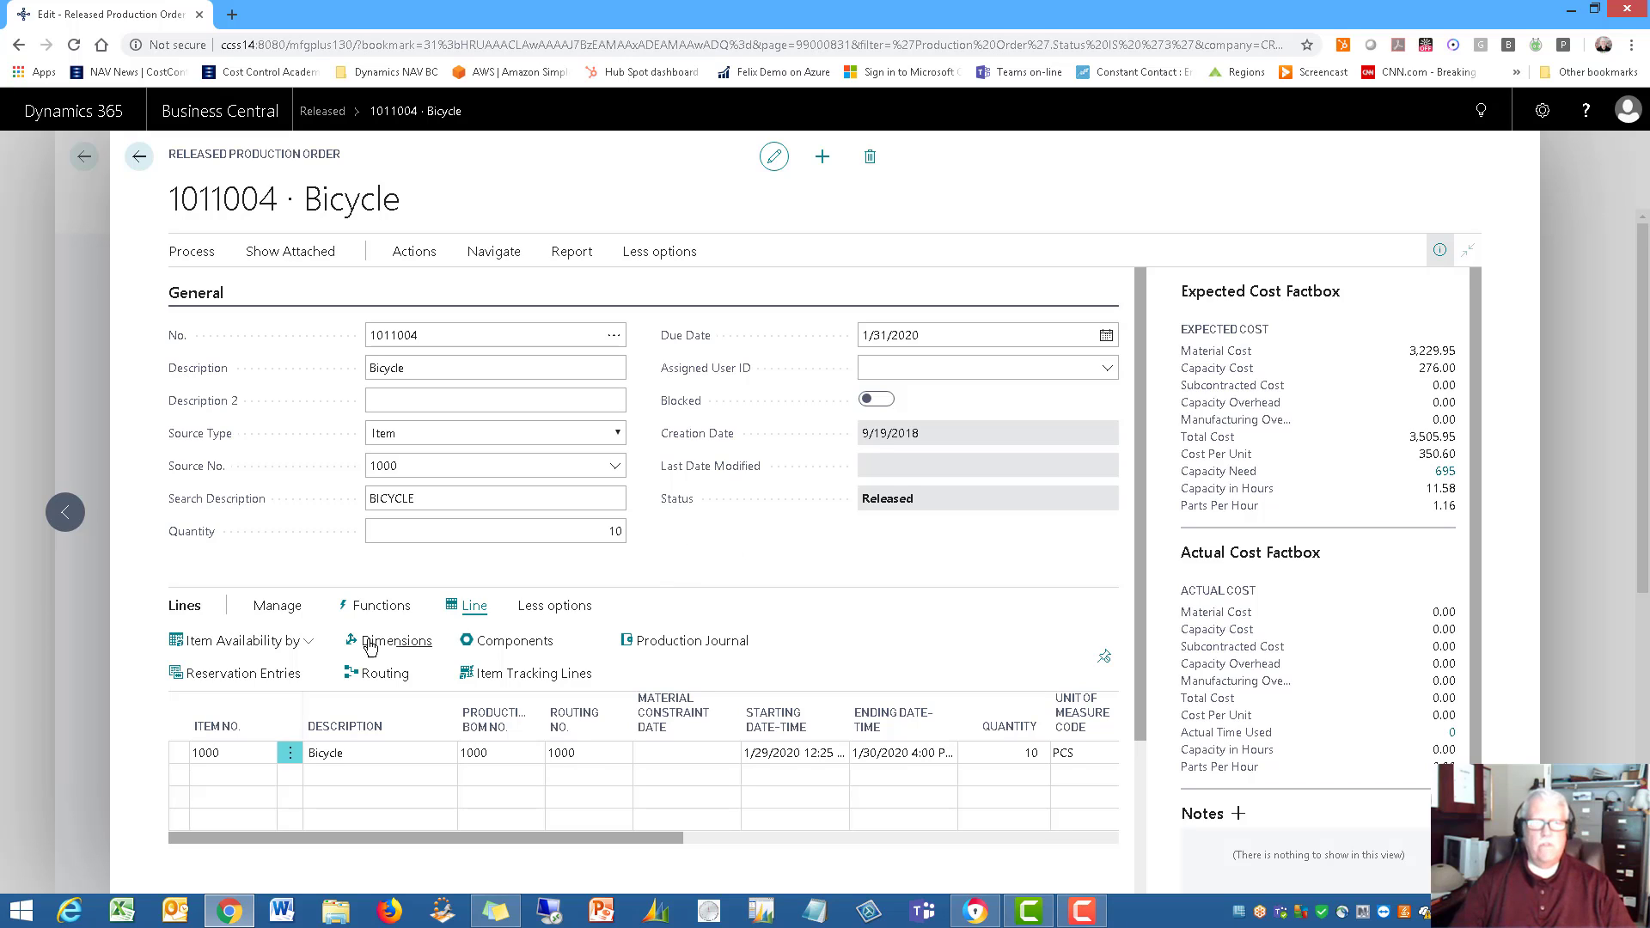
Look through order 1011004's Functions actions, then go back to the CRONUS home page.
click(410, 252)
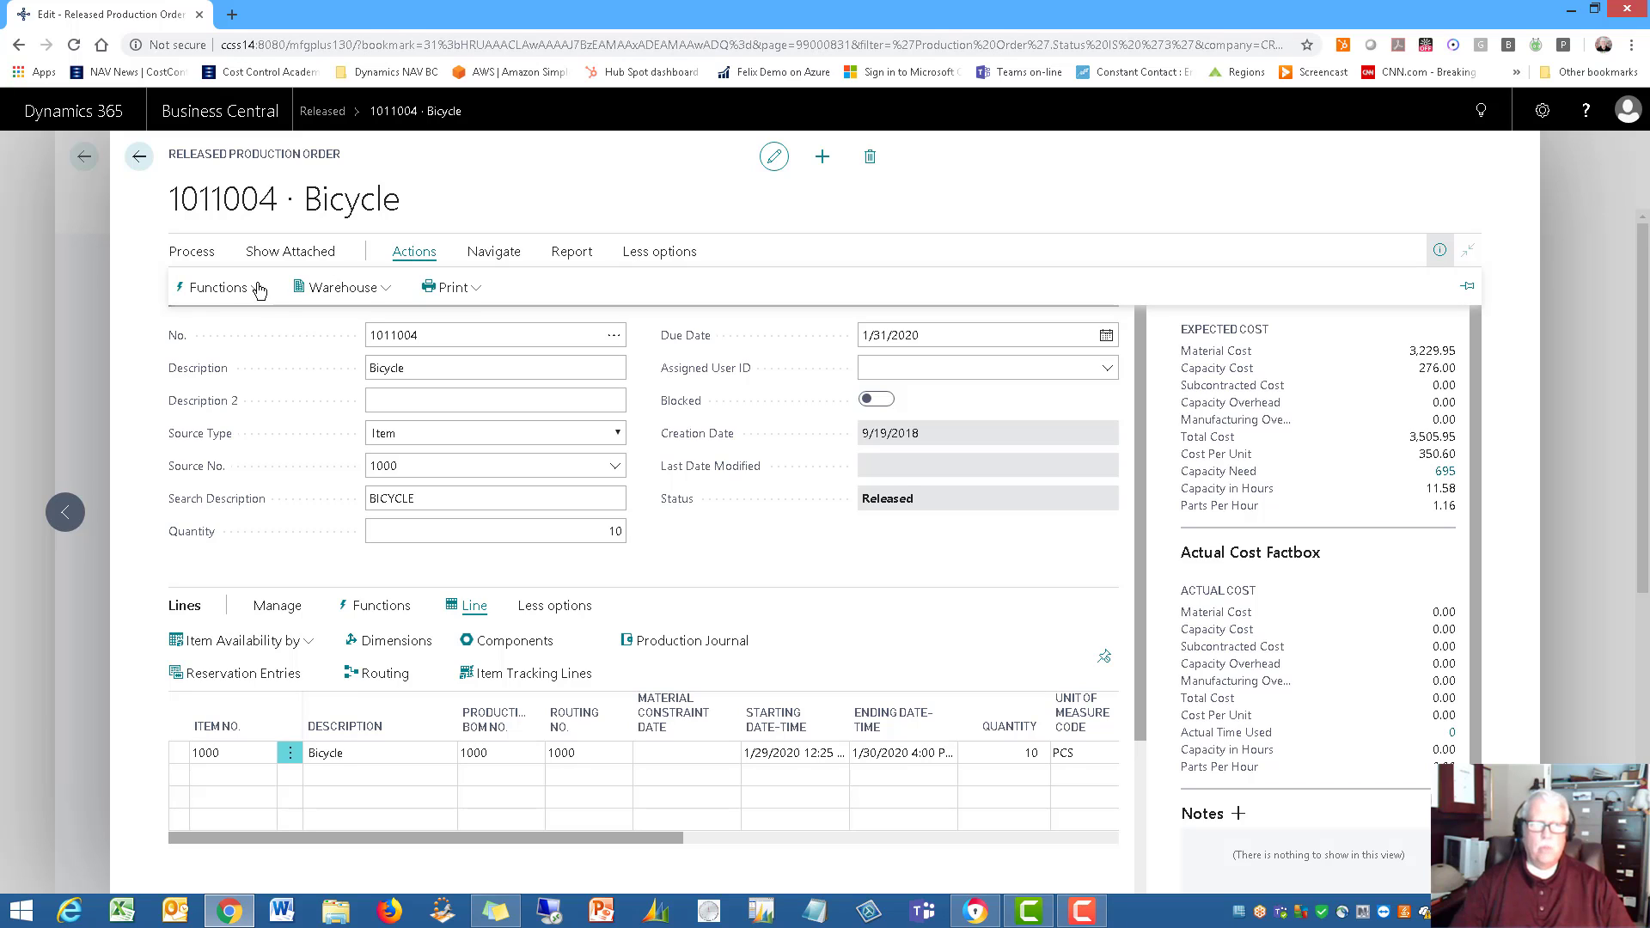
click(213, 289)
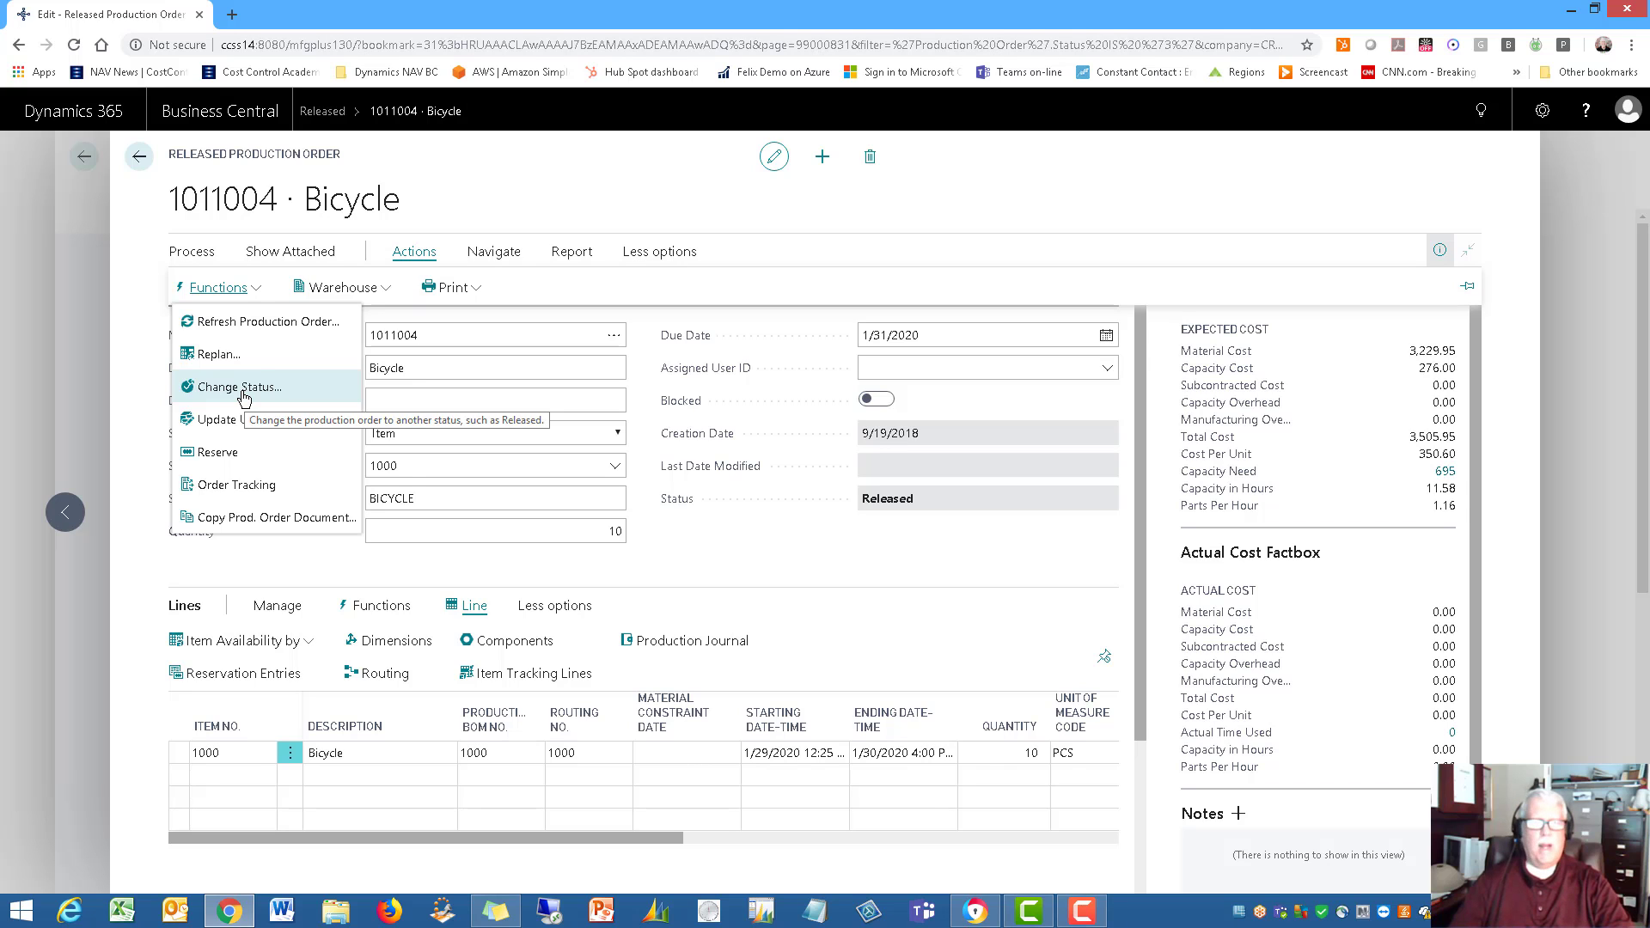
click(140, 158)
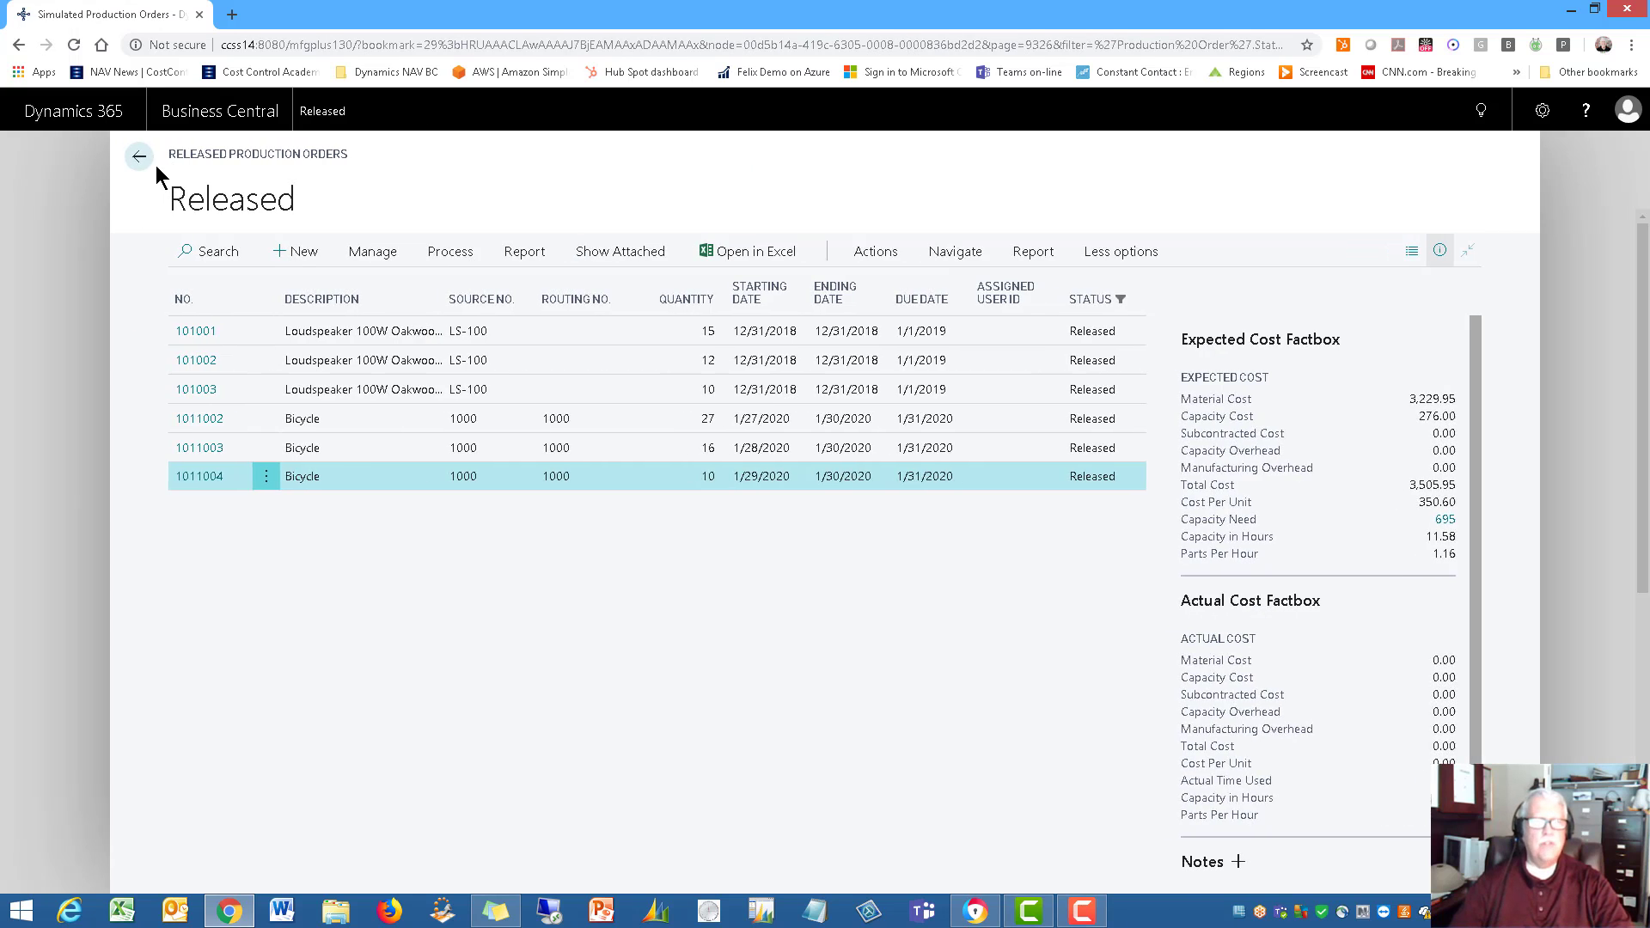
click(141, 157)
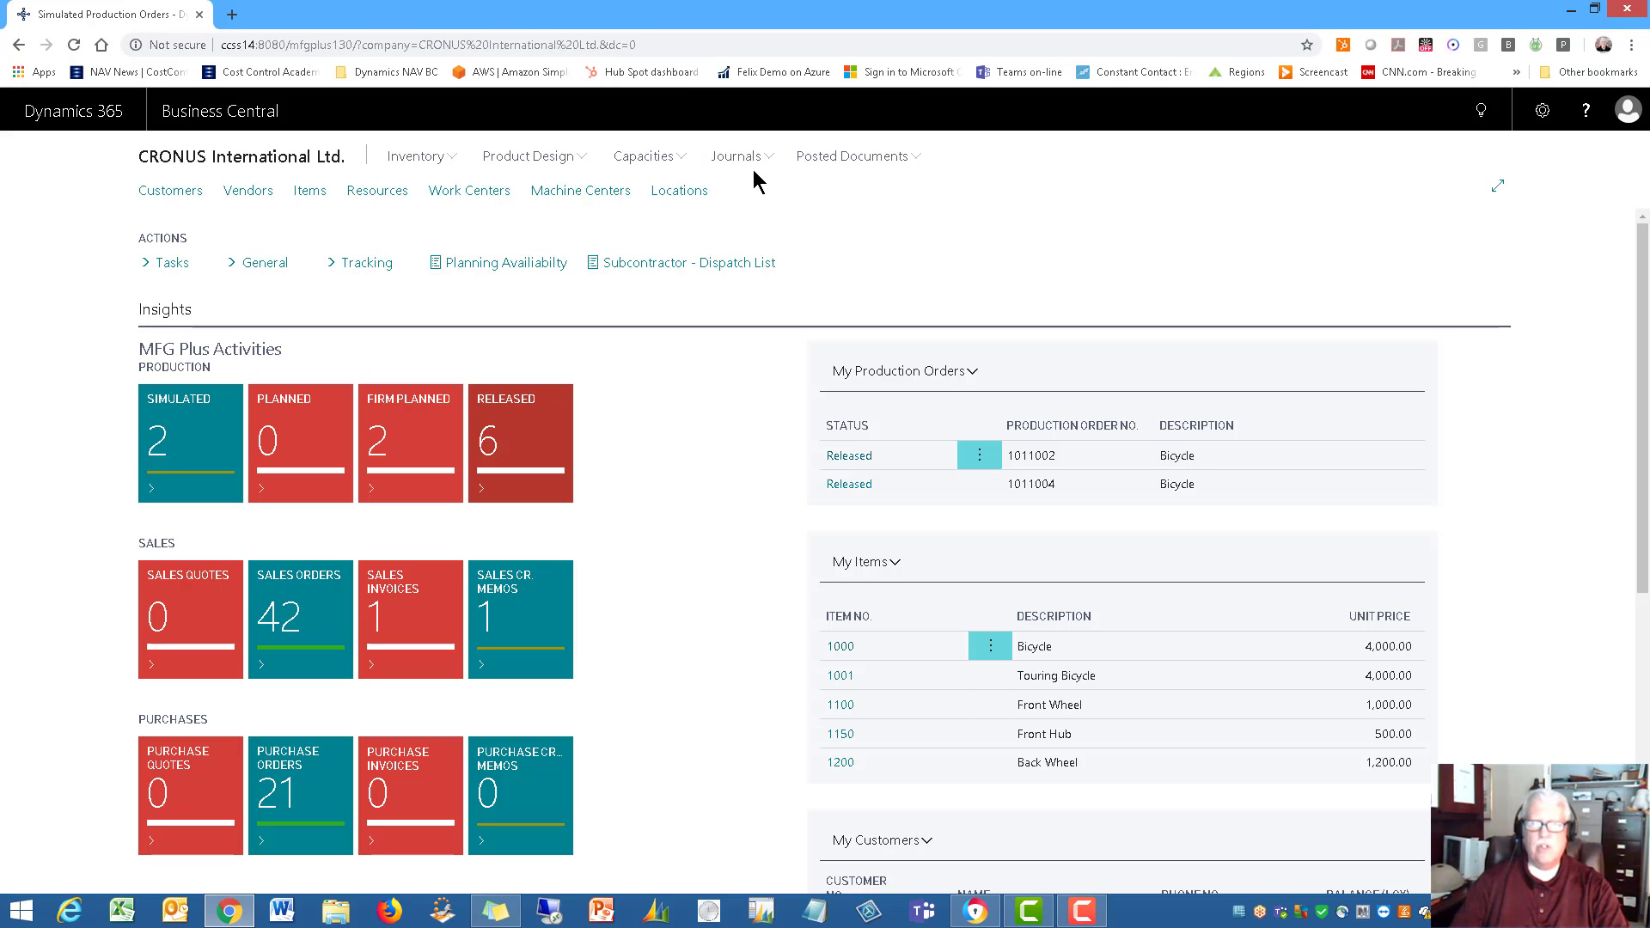
Open finished Bicycle order 1011001 from Posted Documents and scroll its lines to compare costs.
click(848, 160)
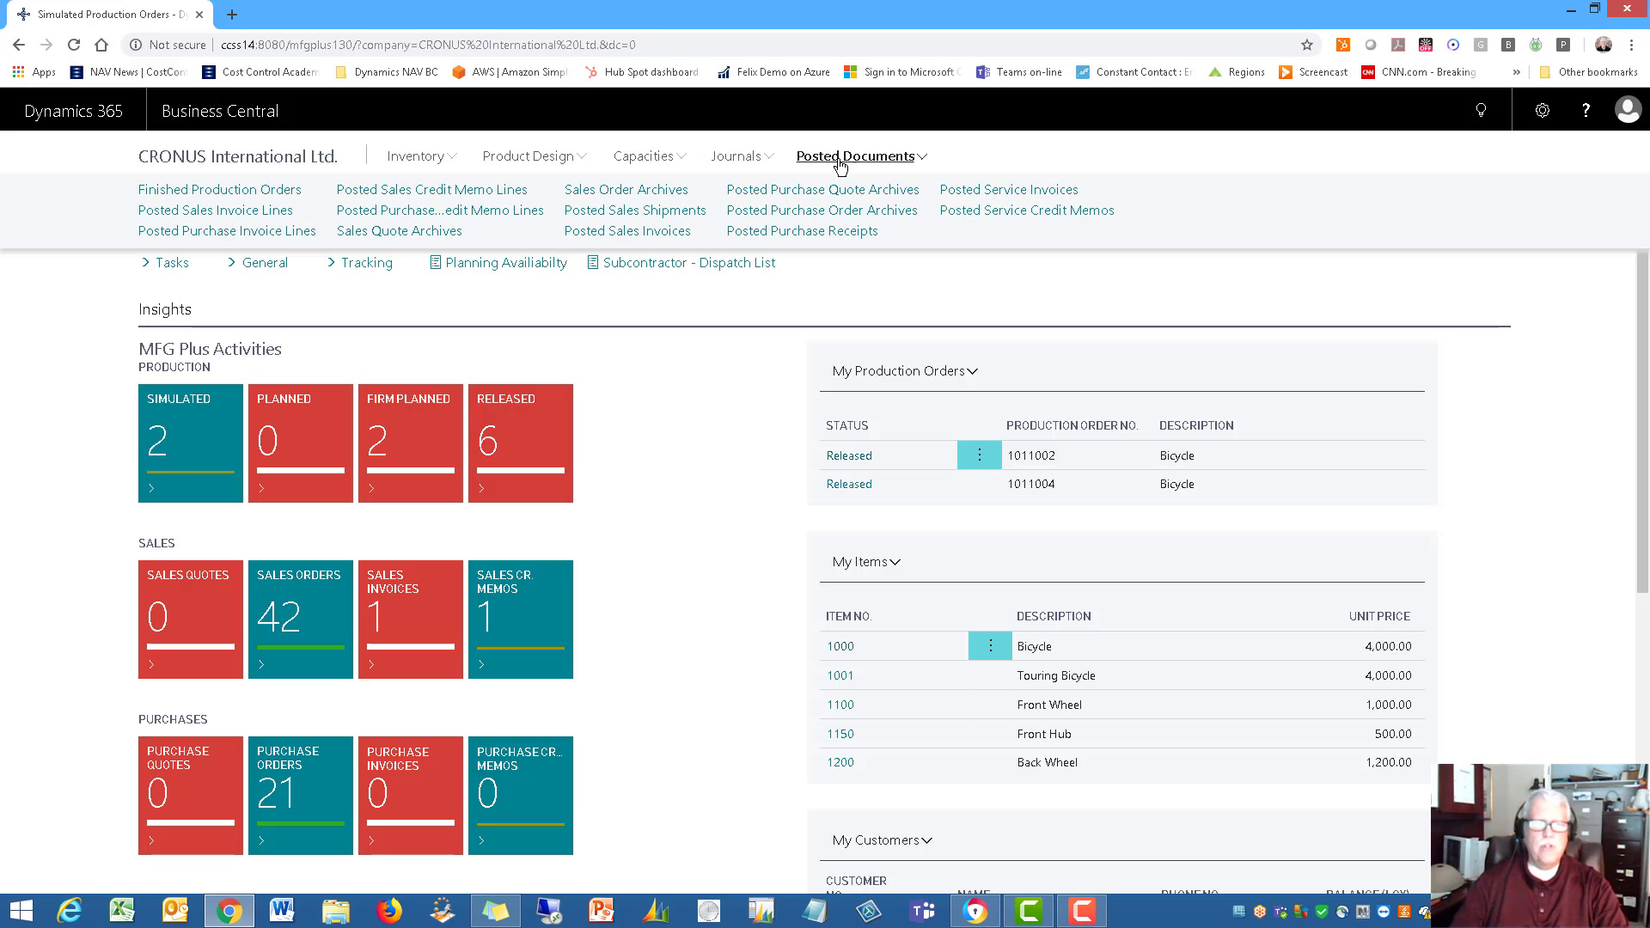
click(208, 190)
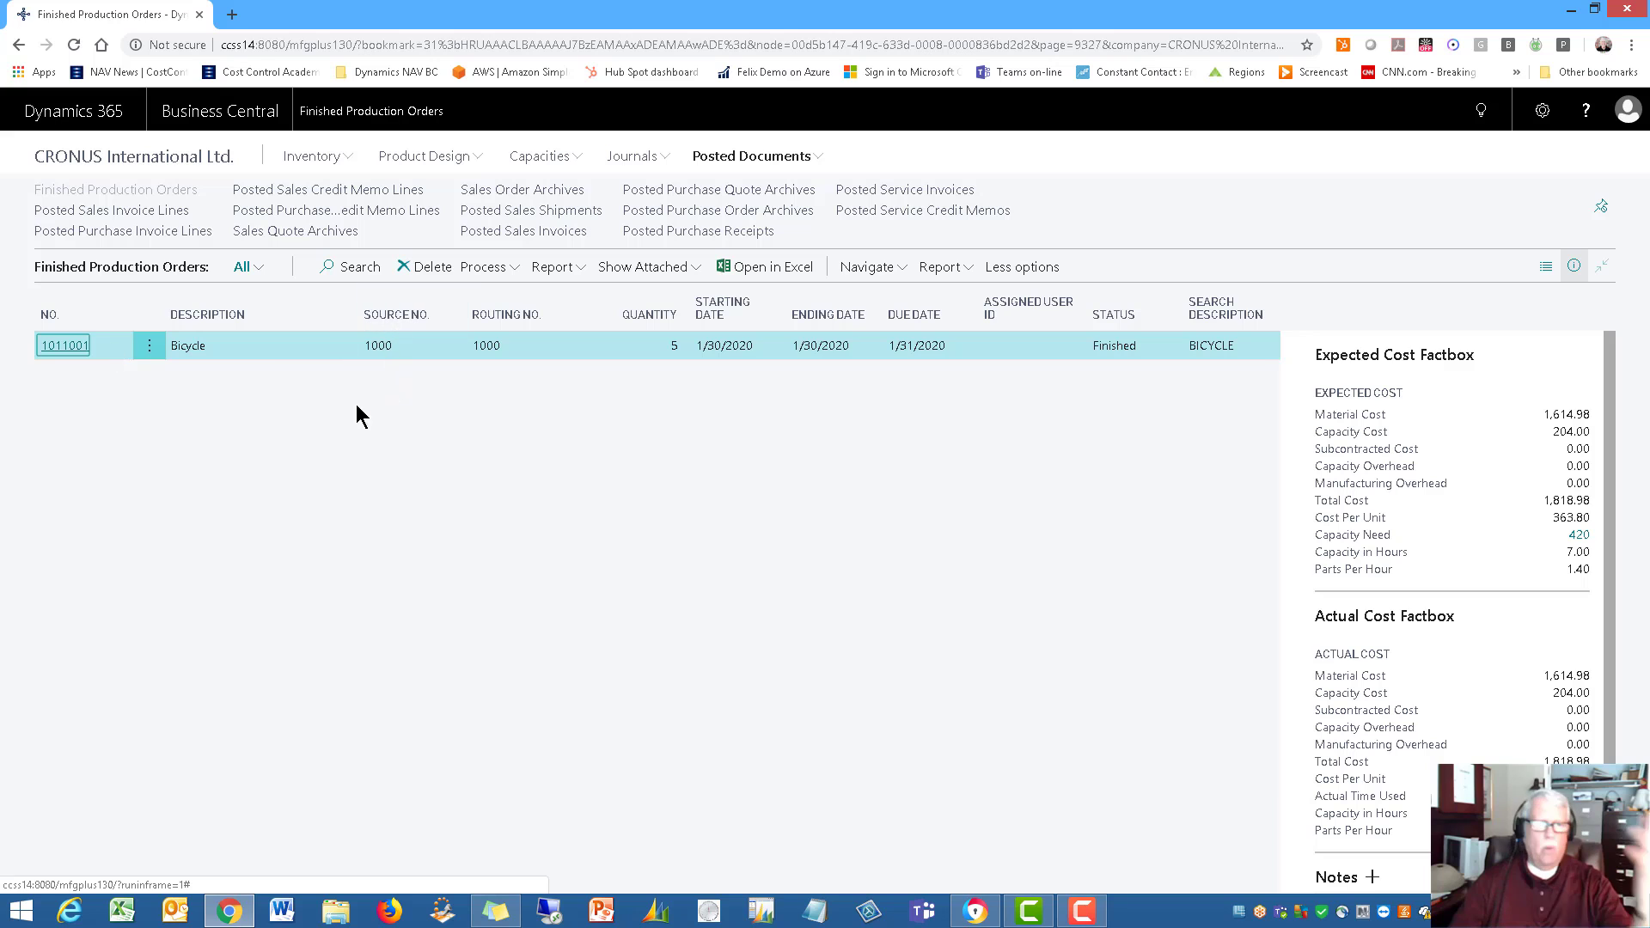
click(57, 352)
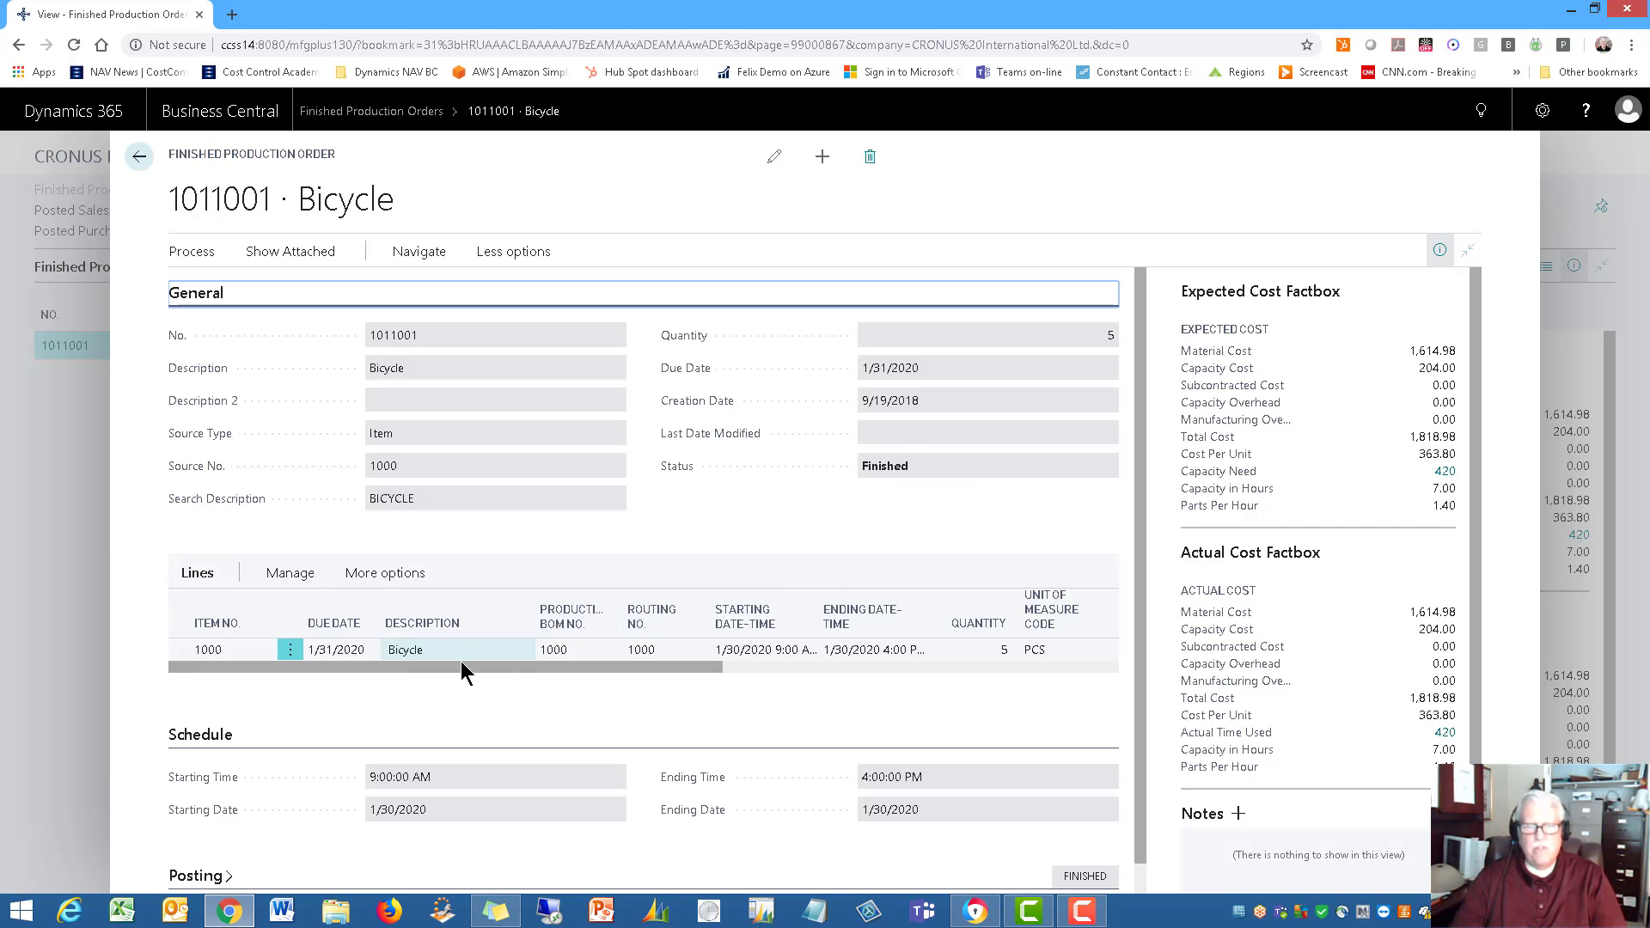
drag(466, 670, 672, 667)
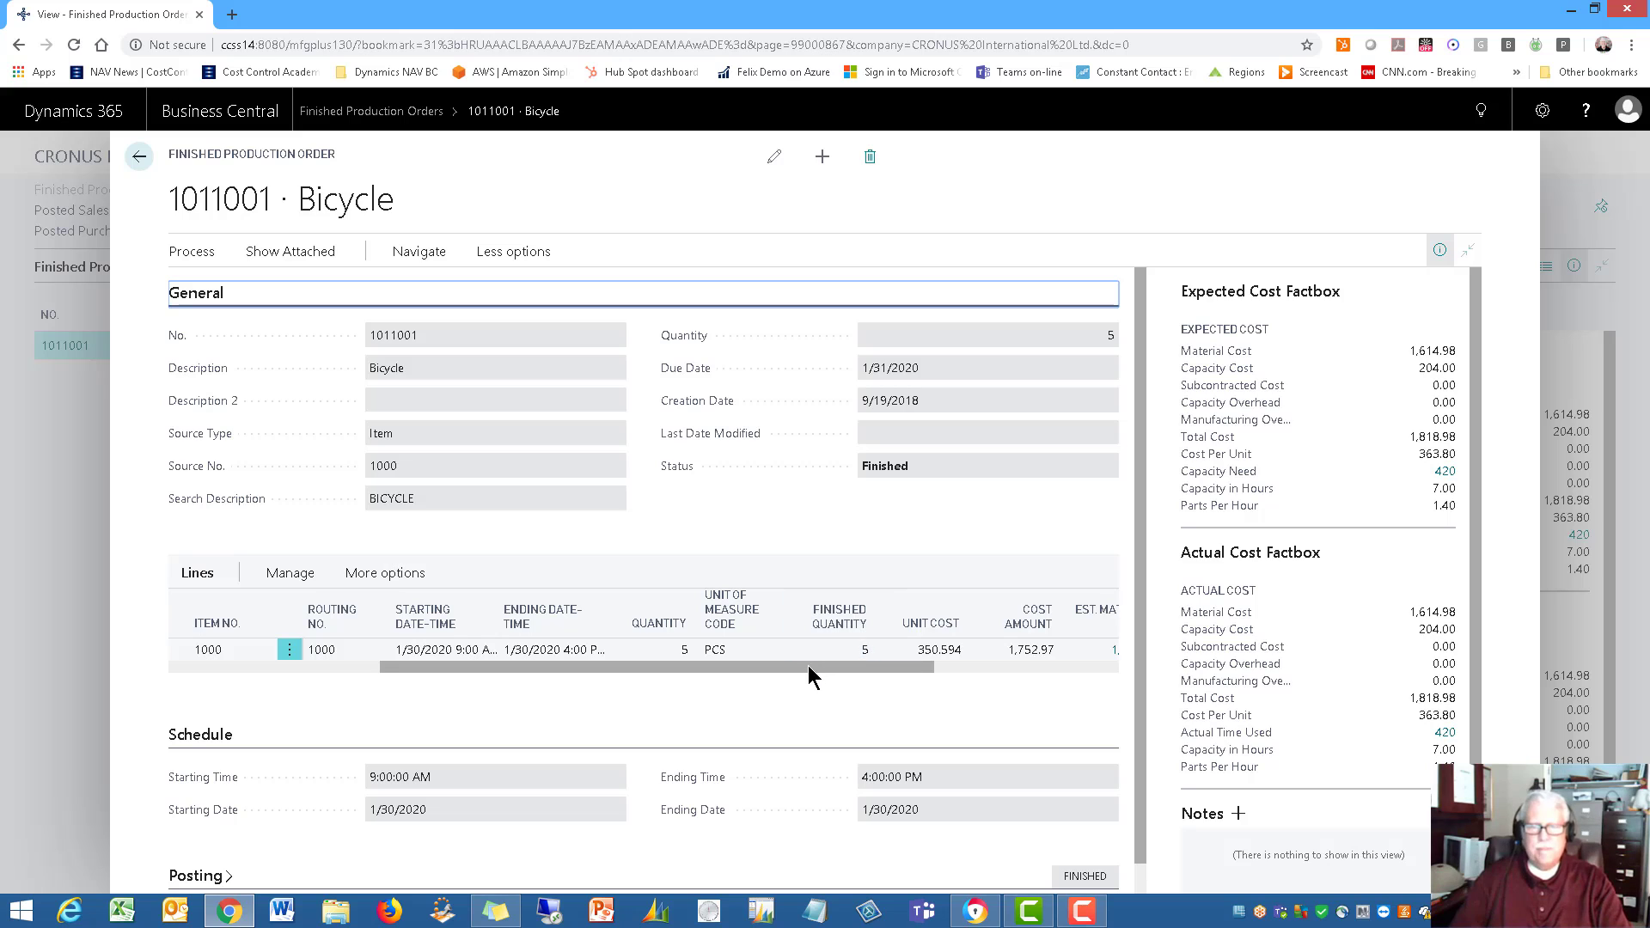
drag(807, 665, 947, 666)
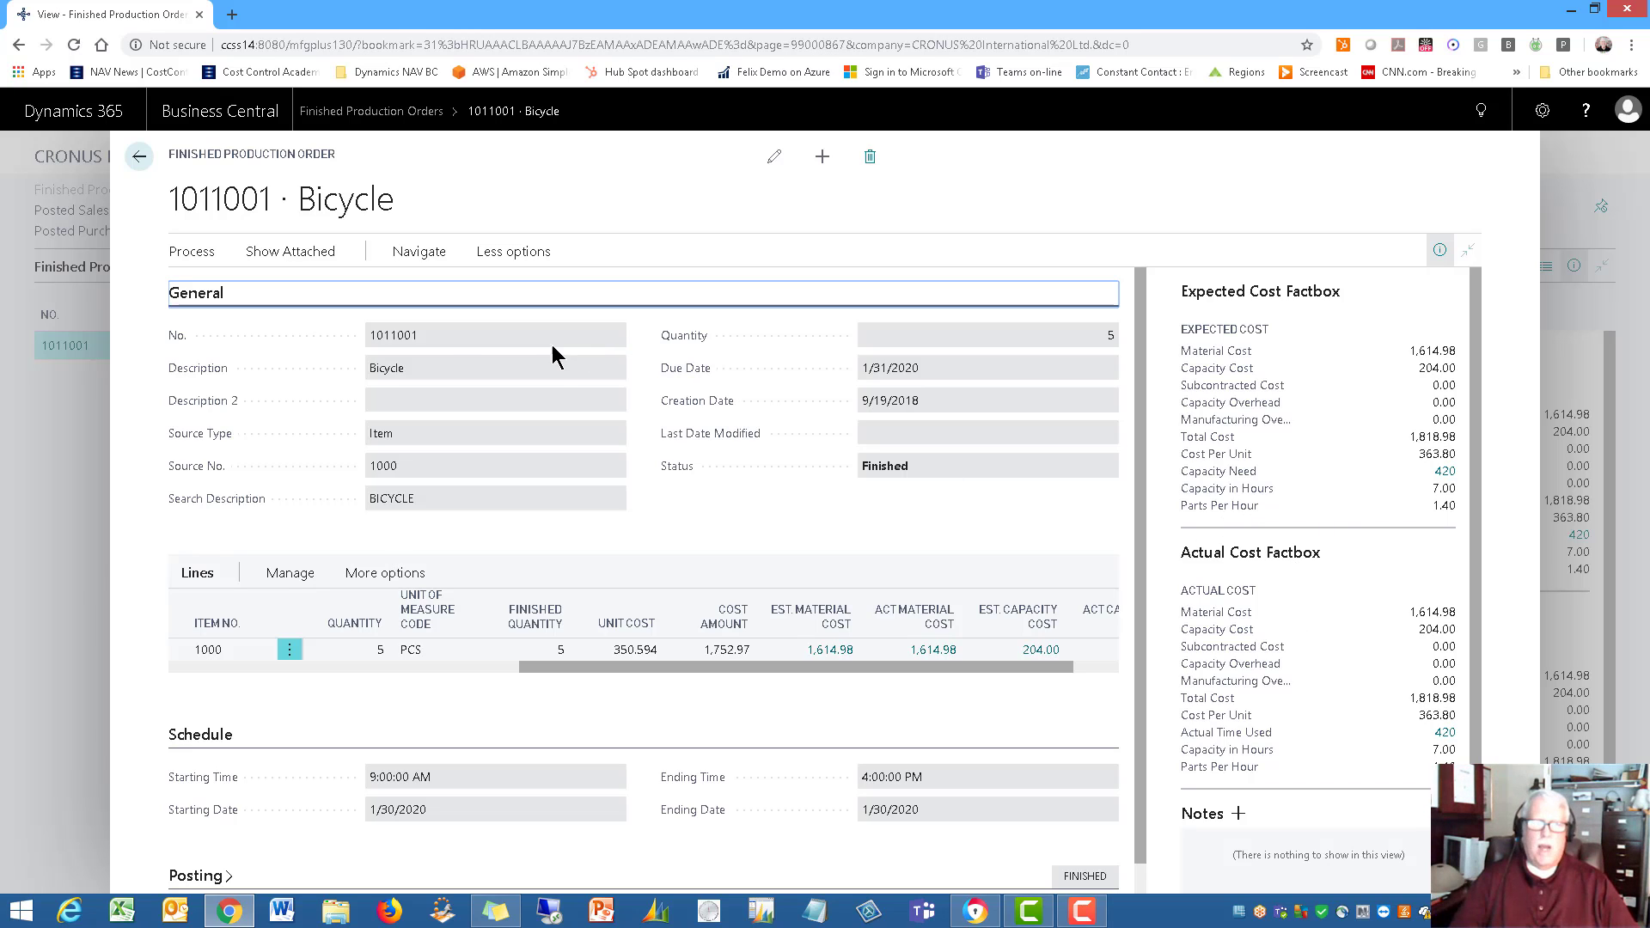
click(193, 252)
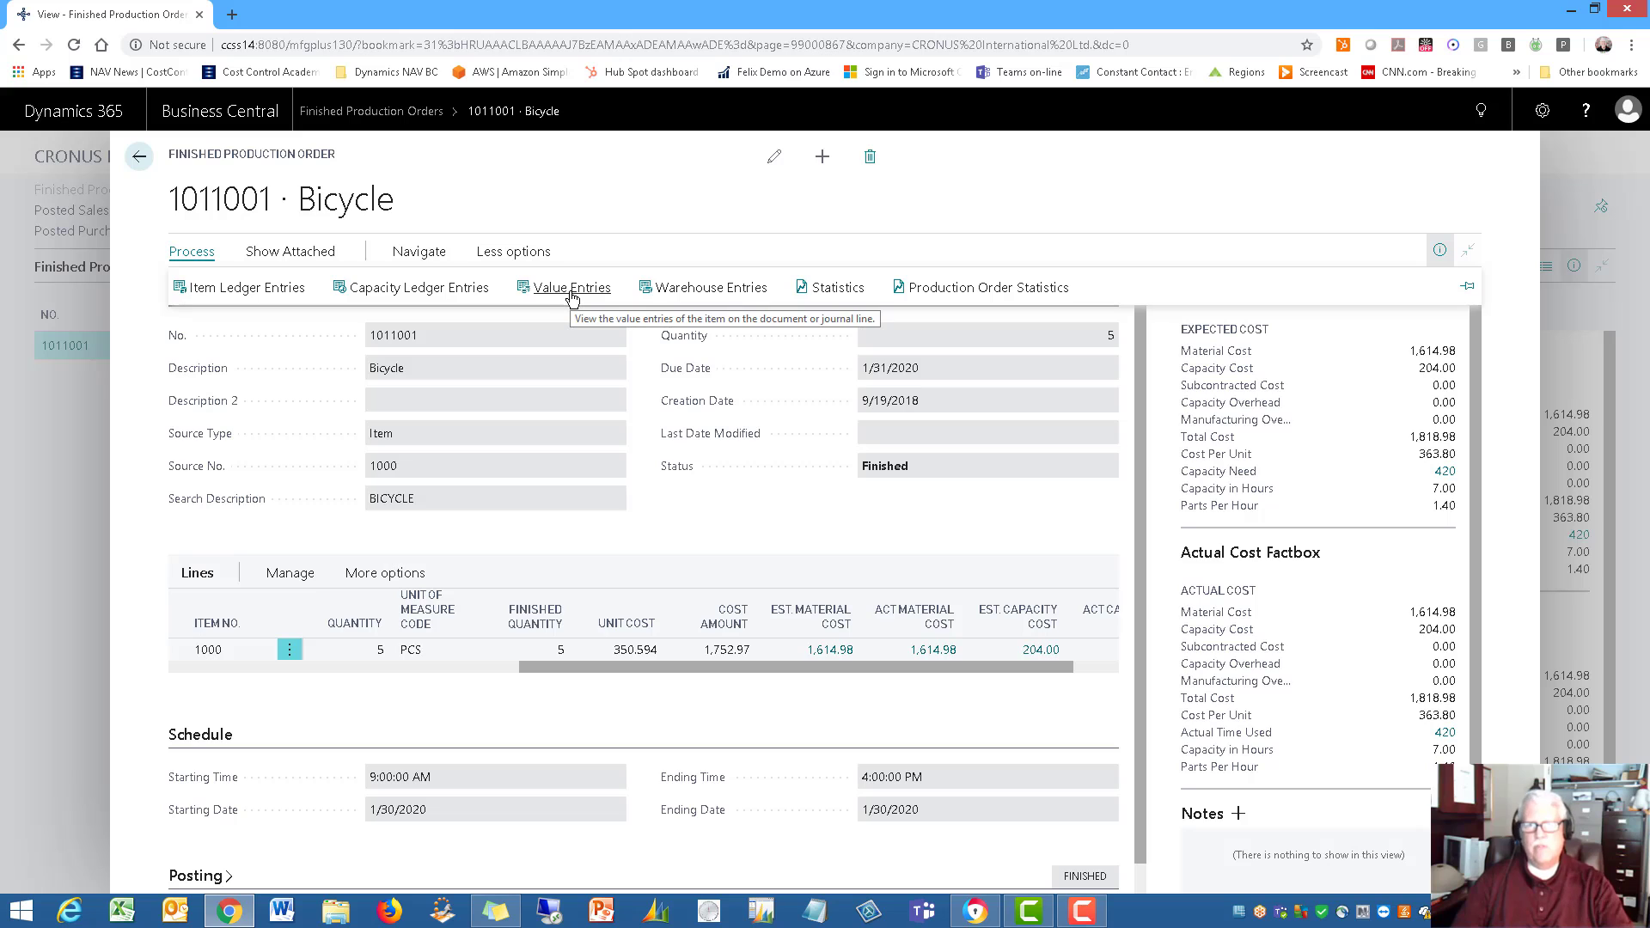
click(973, 288)
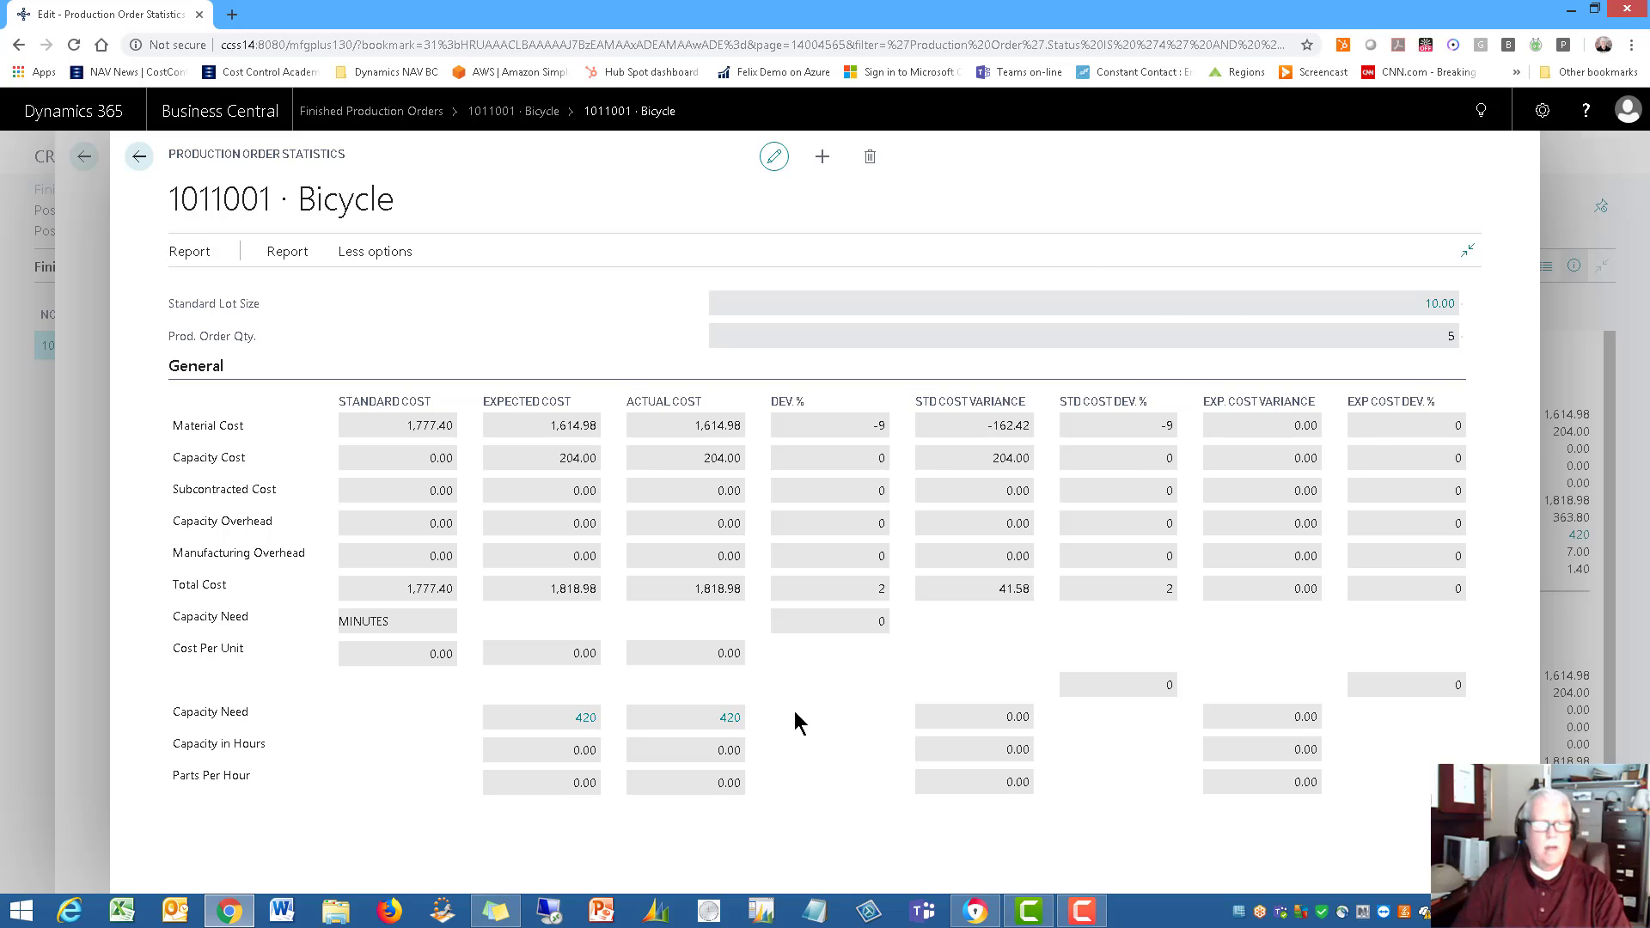
key(Escape)
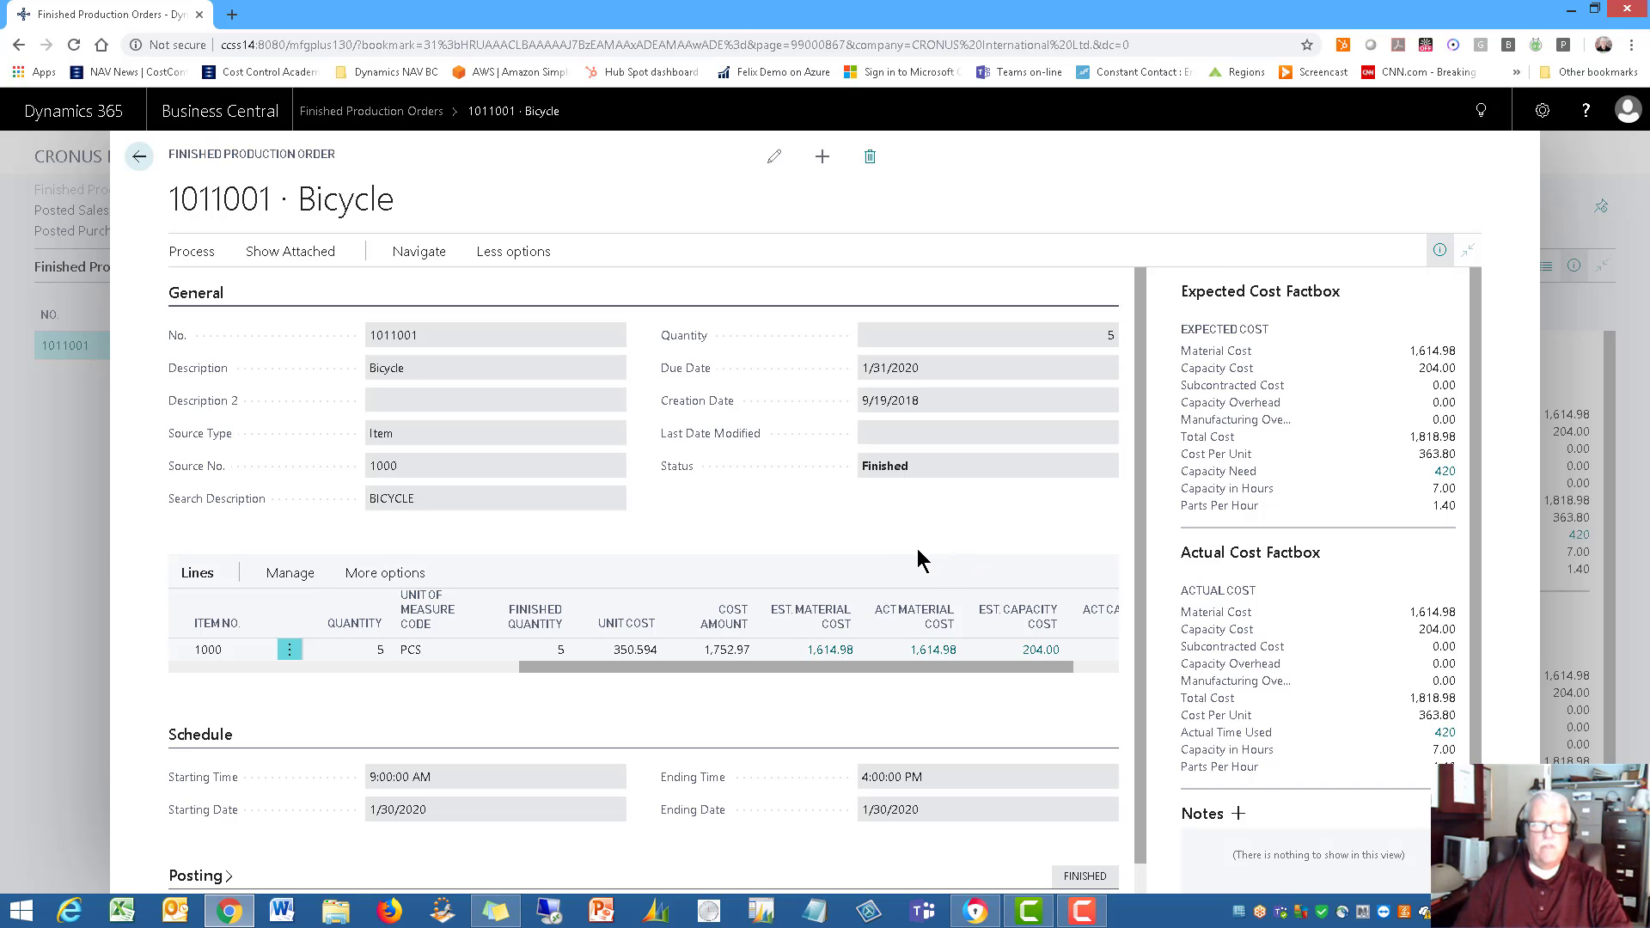
Close the order 1011001 card and the finished orders list with Esc.
key(Escape)
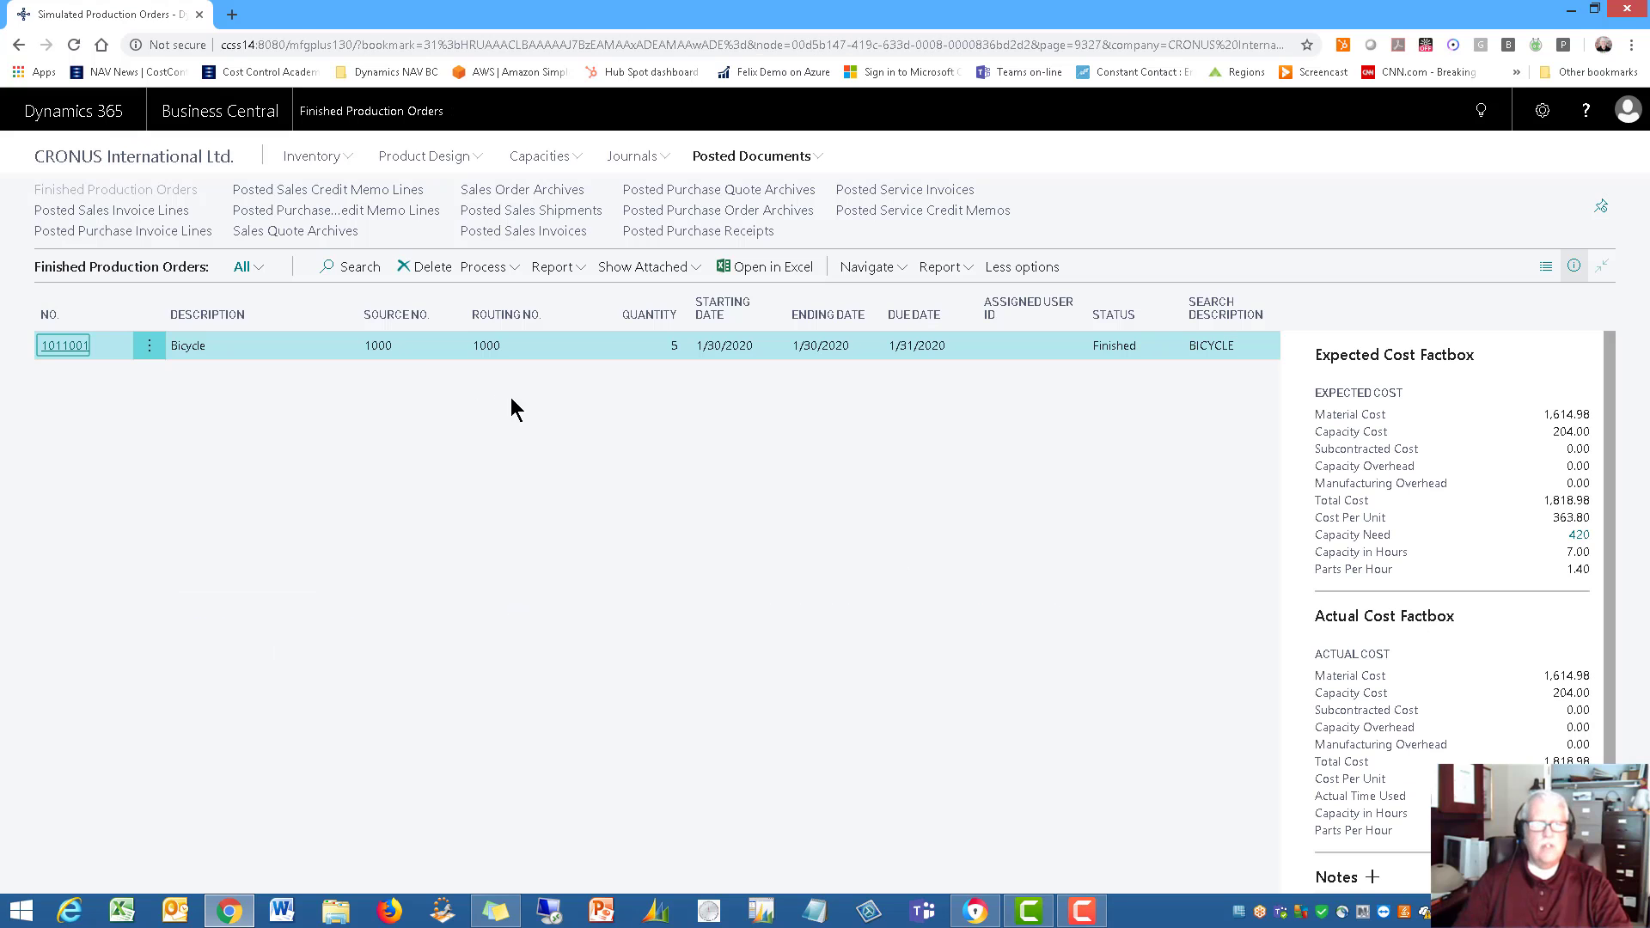
key(Escape)
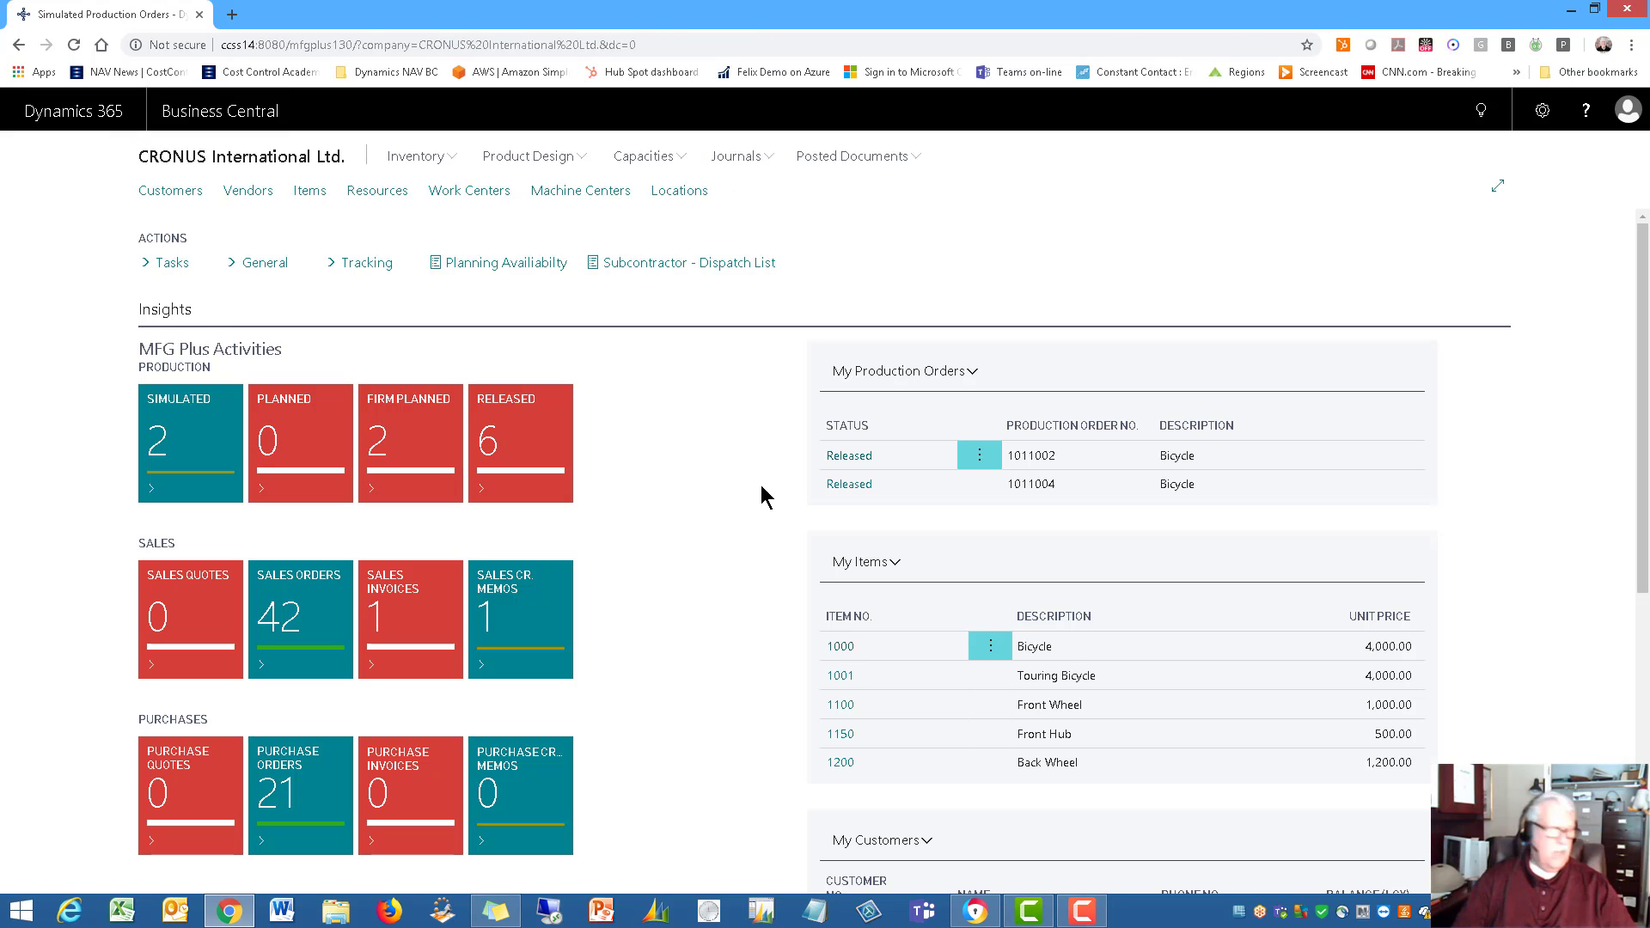